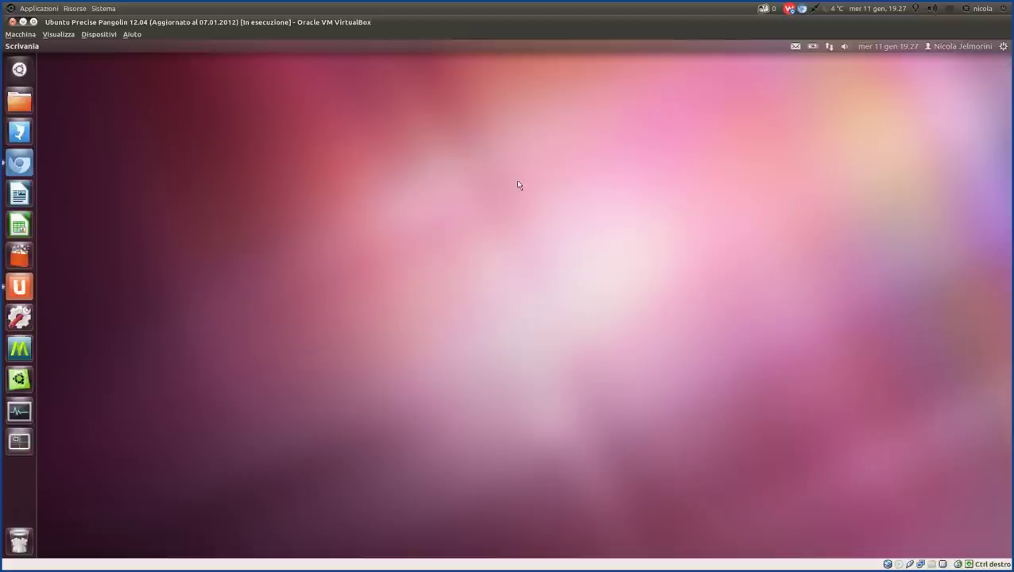
Launch Chromium from the Unity launcher to open a new tab page.
click(20, 164)
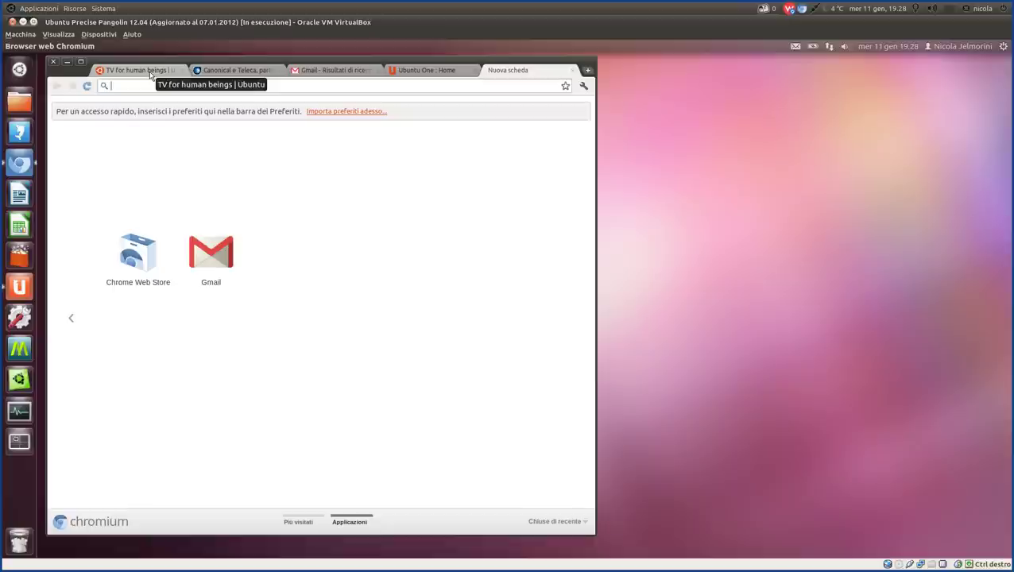
Switch to the Ubuntu TV tab, select its heading and web address, then return to the page top.
click(150, 74)
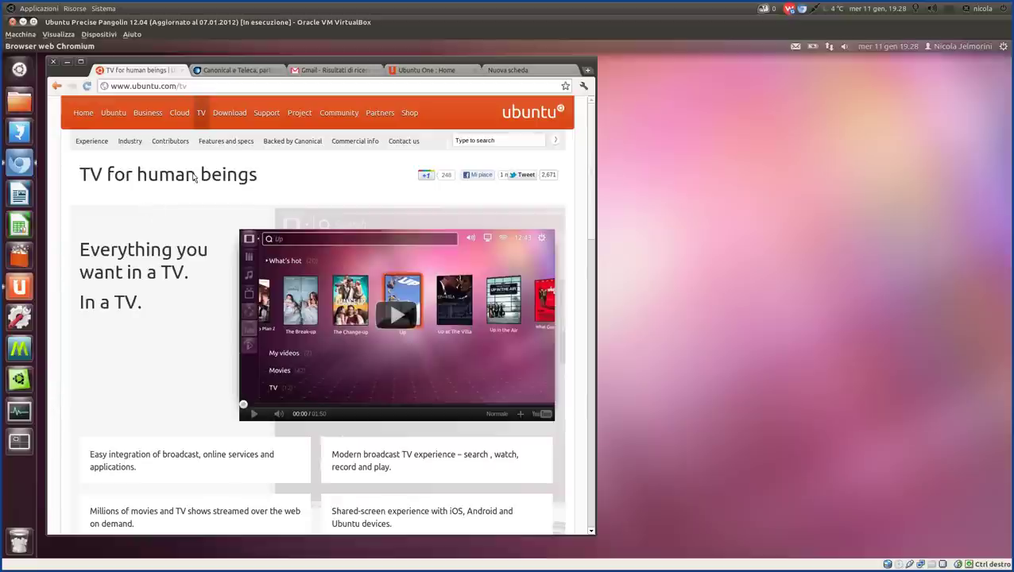
drag(78, 176, 267, 178)
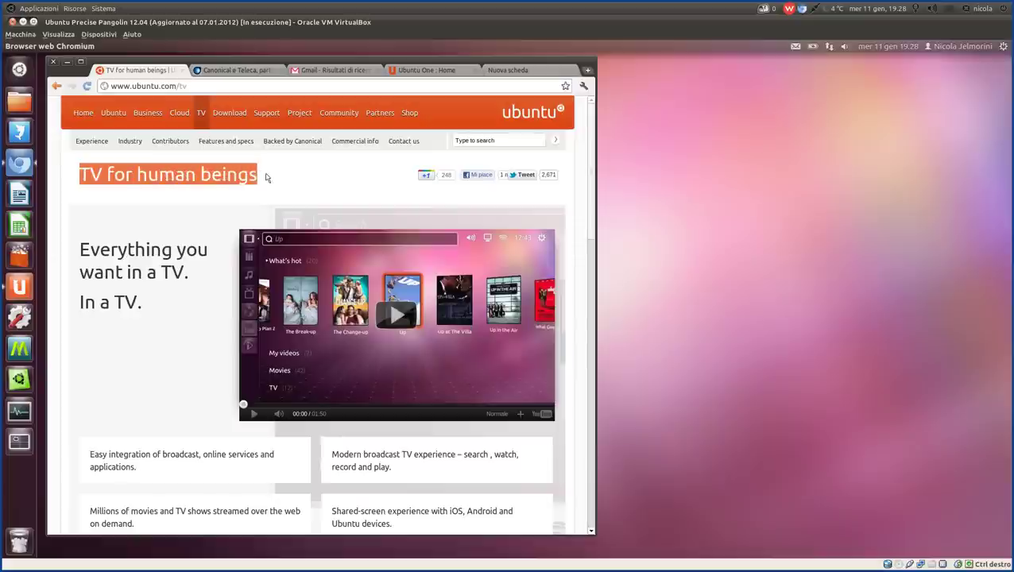
click(267, 178)
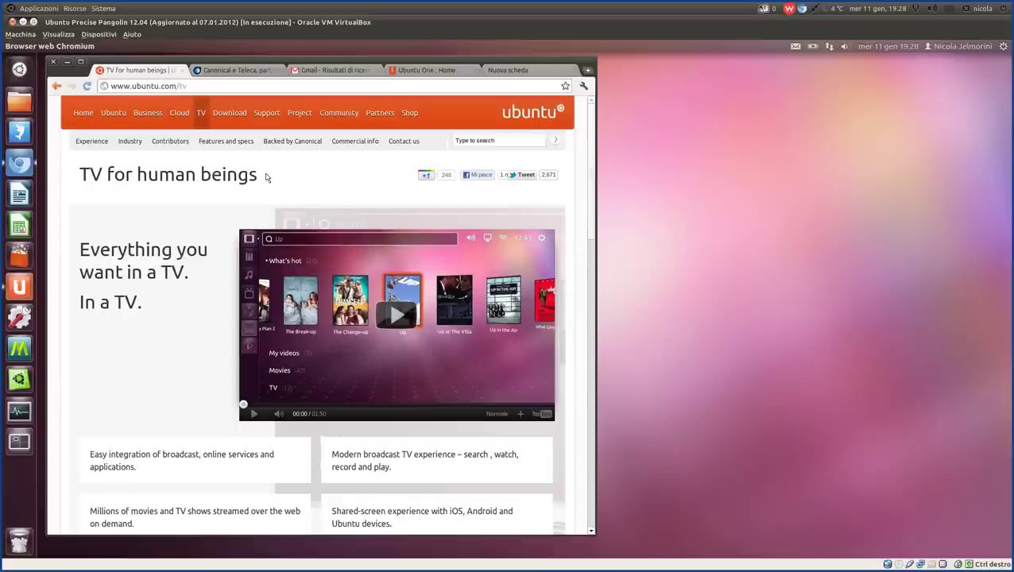
double_click(182, 86)
drag(156, 79, 108, 86)
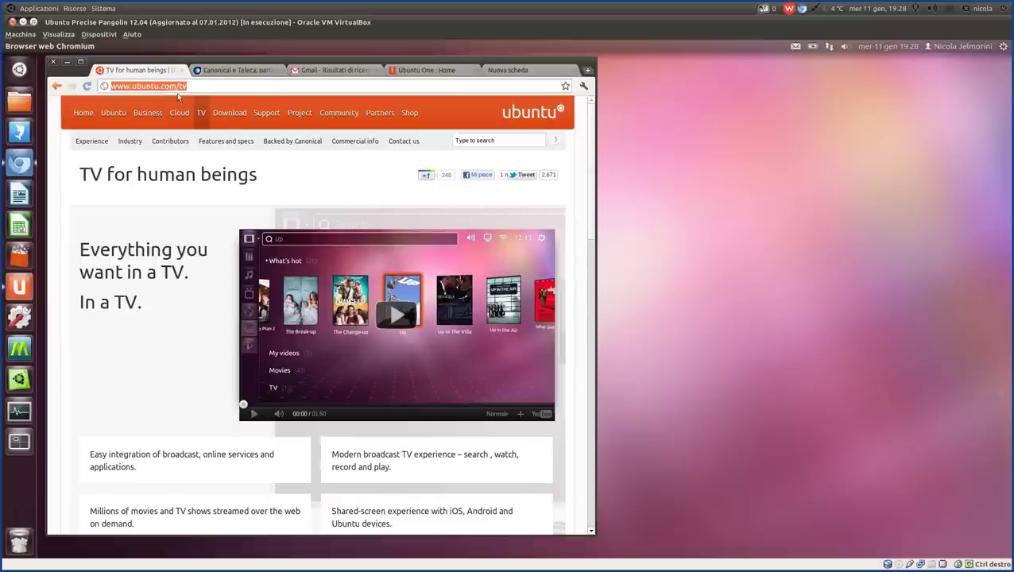
click(204, 87)
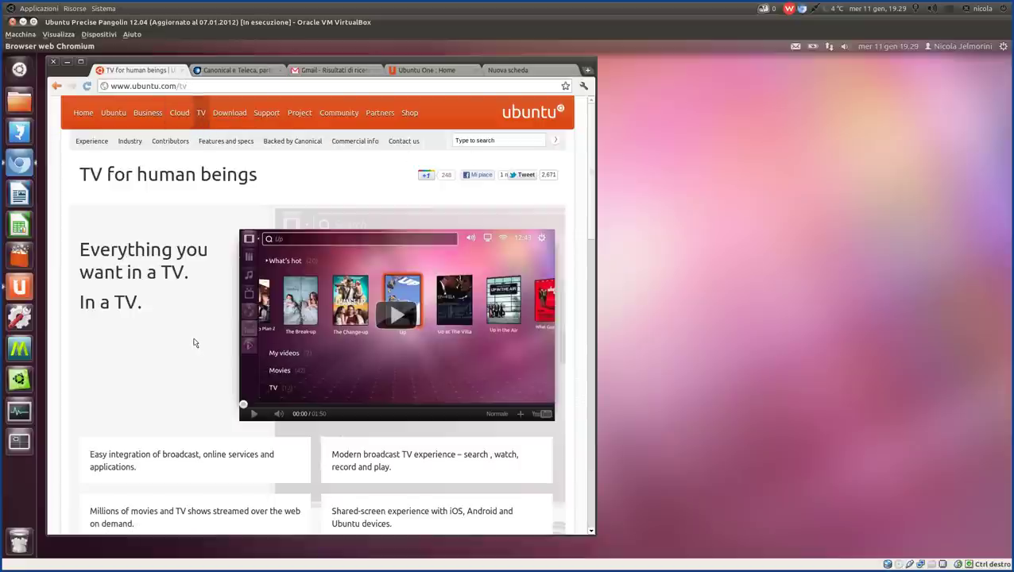
scroll(194, 342, down, 6)
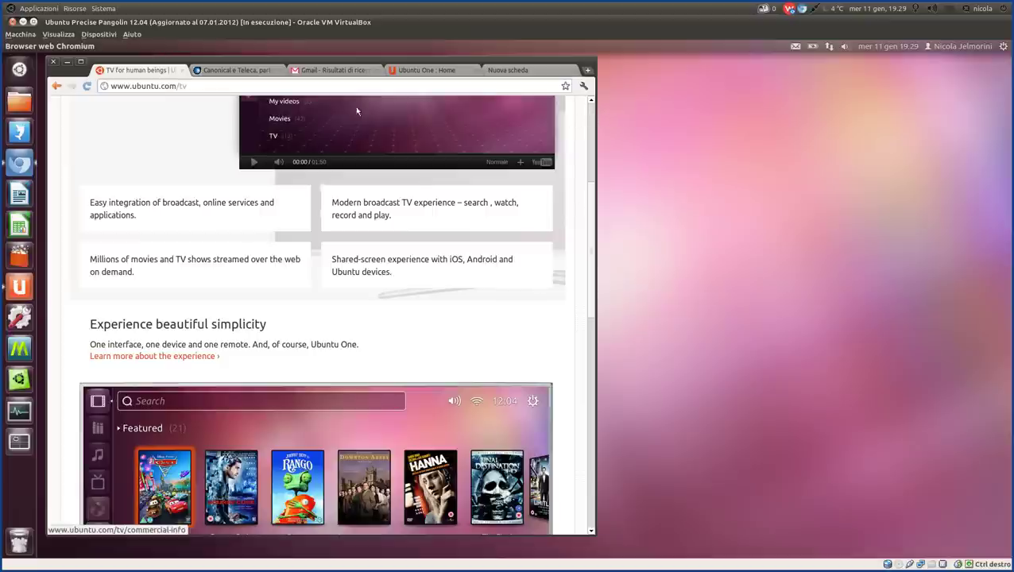
key(Home)
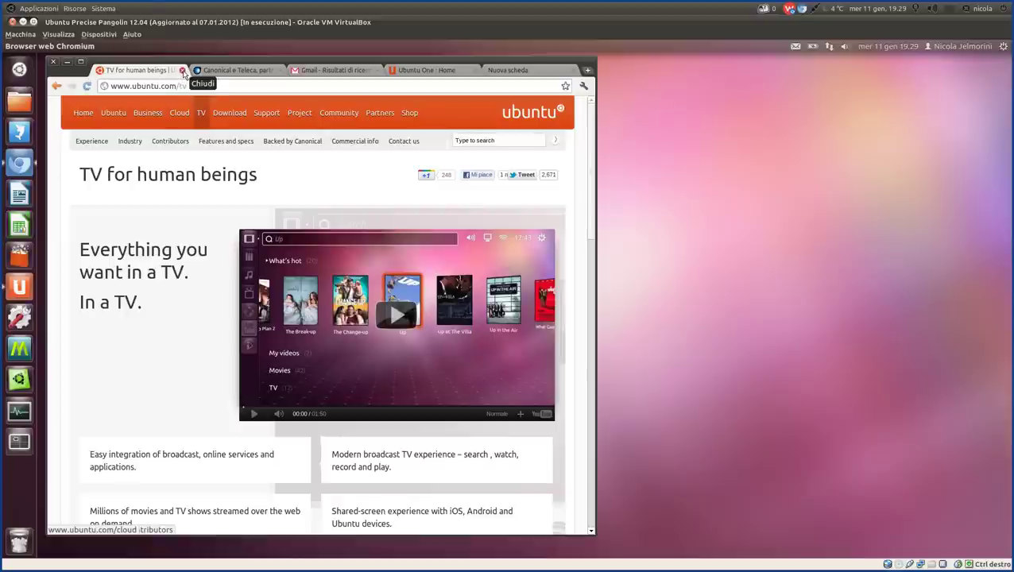
Close the Ubuntu TV tab and highlight 'Teleca' in the ossblog.it article title.
click(182, 71)
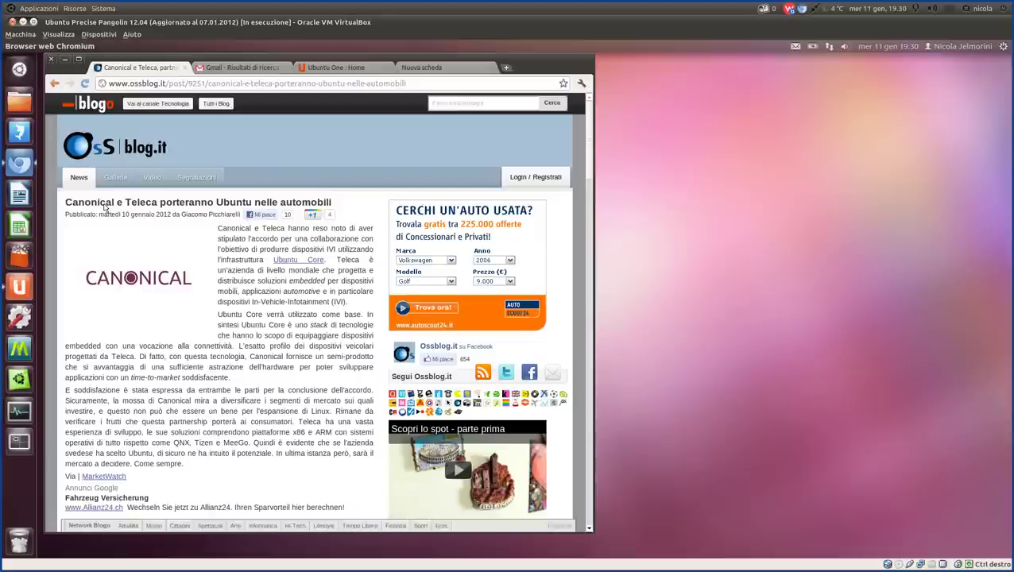
double_click(143, 204)
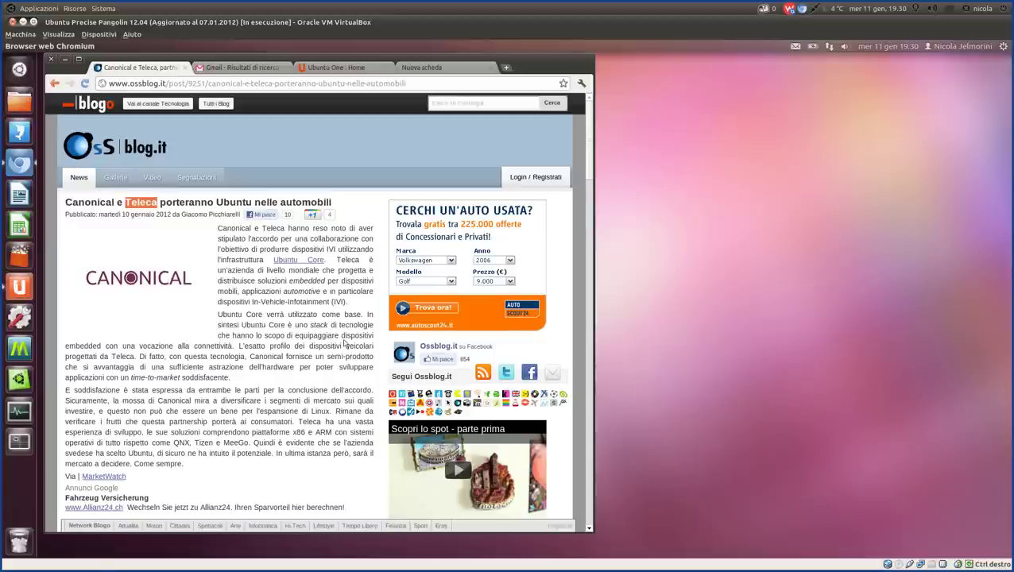
click(292, 339)
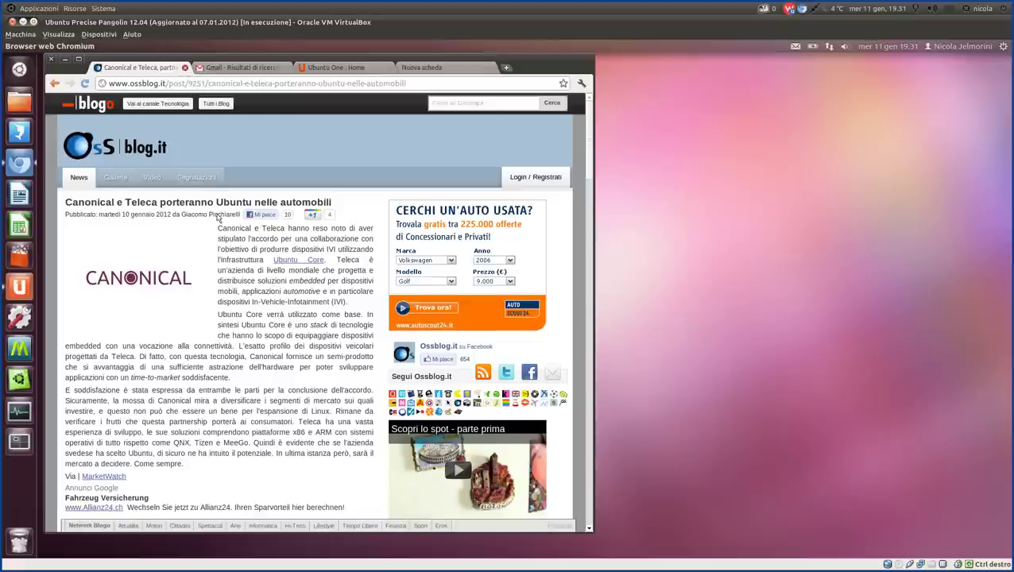
Close the Canonical–Teleca article tab with Ctrl+W and switch to the Ubuntu One : Home tab.
key(ctrl+w)
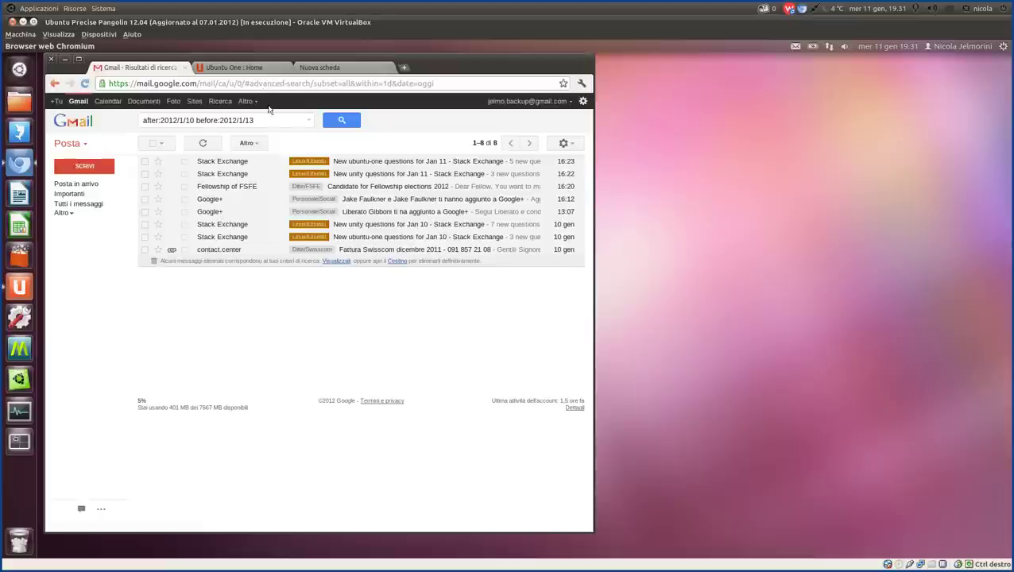
click(258, 66)
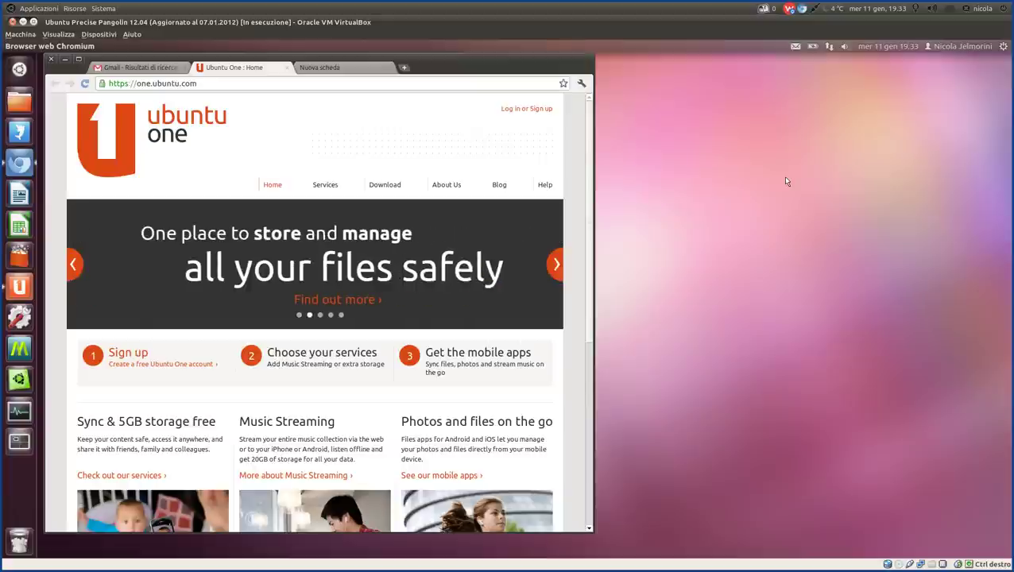
click(556, 267)
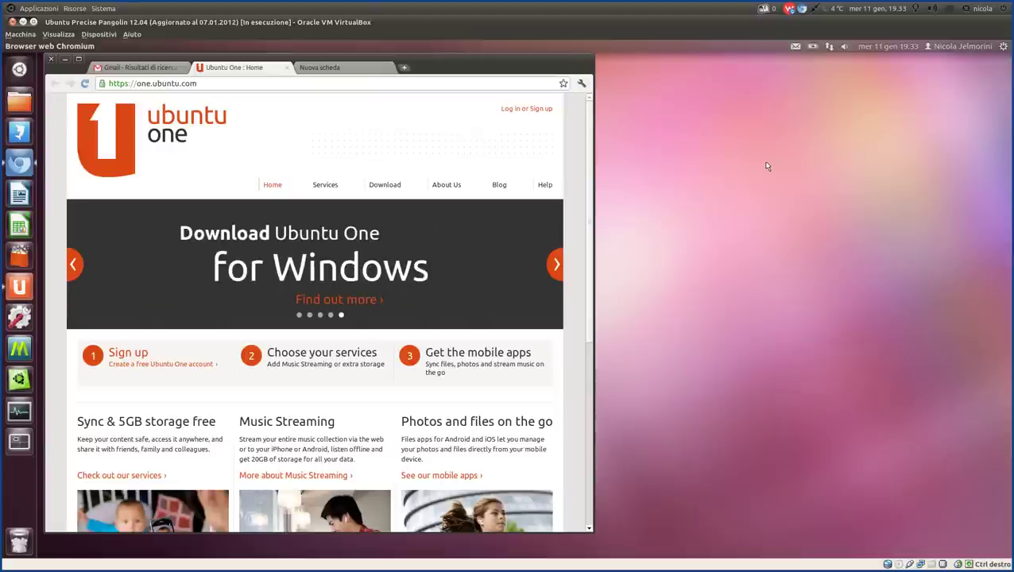
click(555, 265)
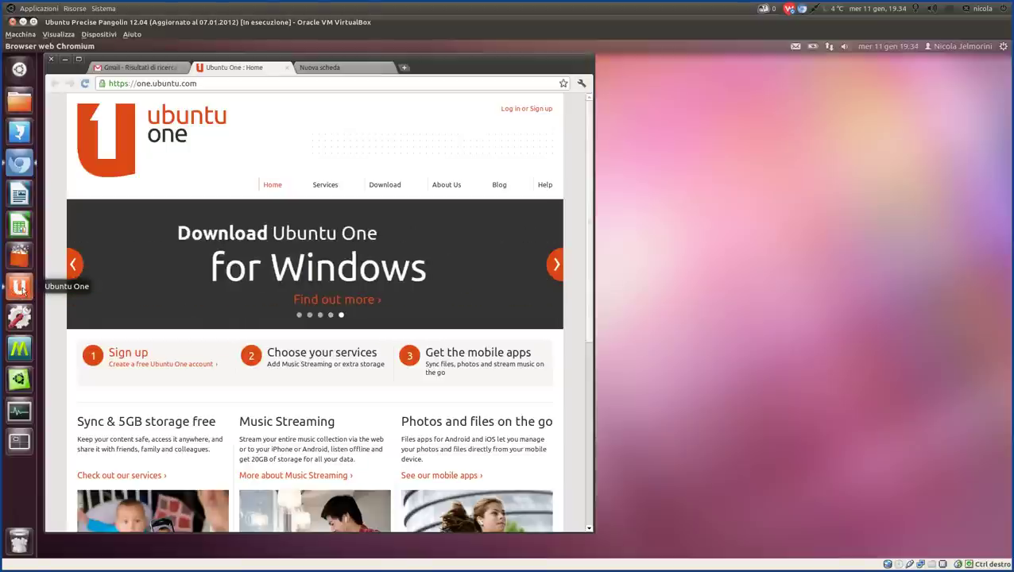
Open the Ubuntu One control panel from the launcher and nudge its window left.
click(22, 289)
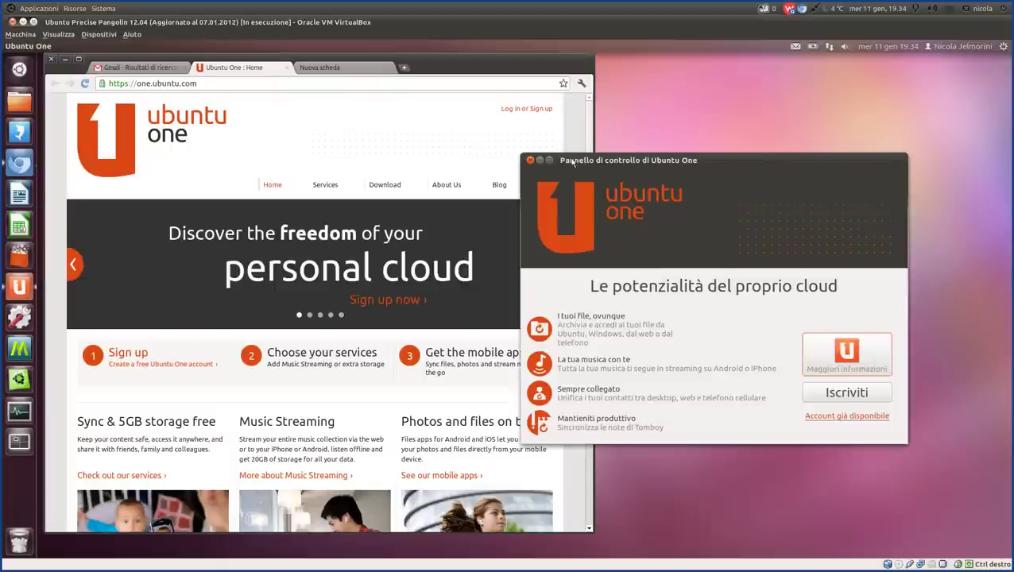
drag(700, 153, 678, 155)
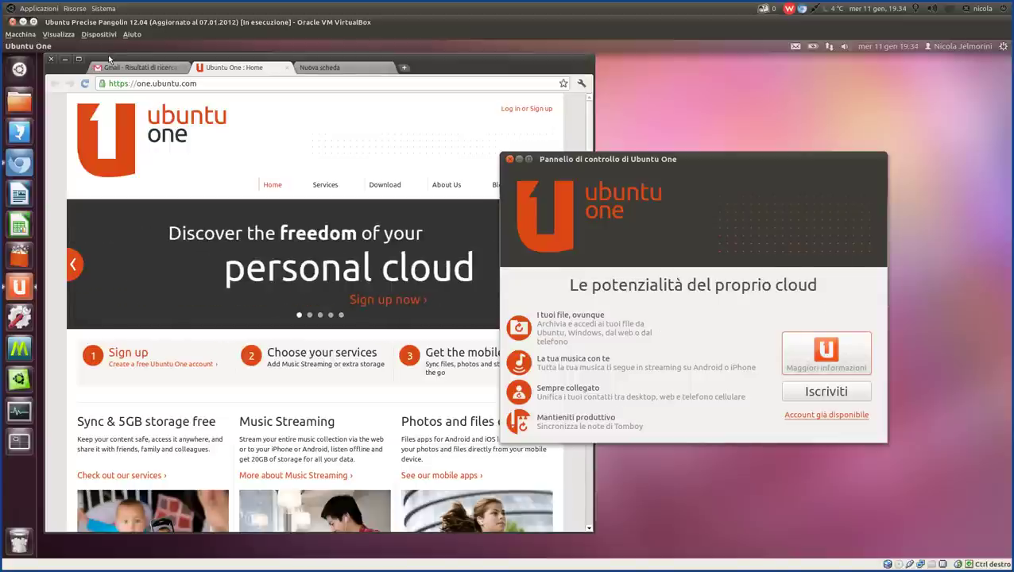
Bring Chromium to the front, reload one.ubuntu.com, and check its footer before returning to the top.
click(231, 236)
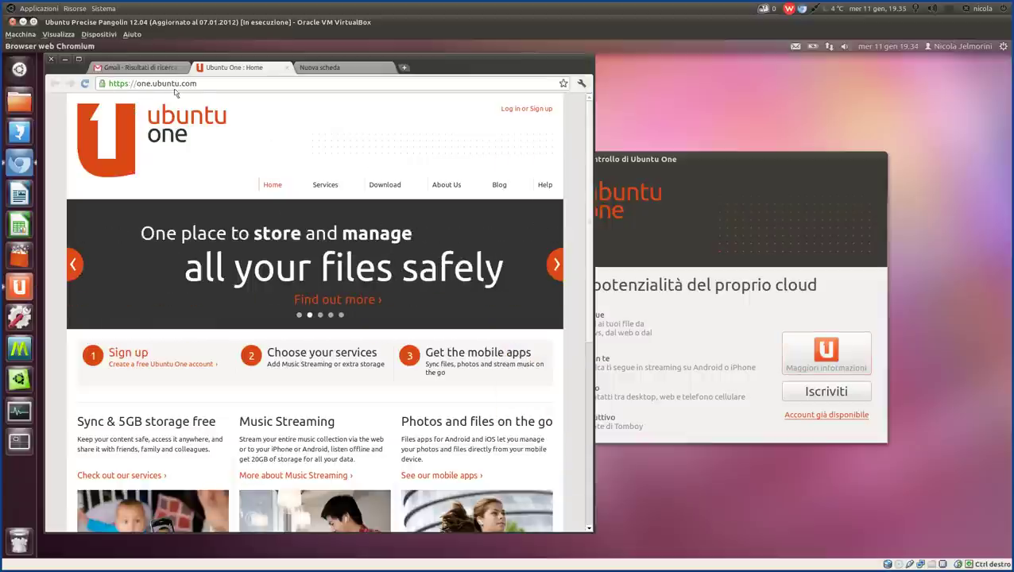
drag(198, 84, 101, 85)
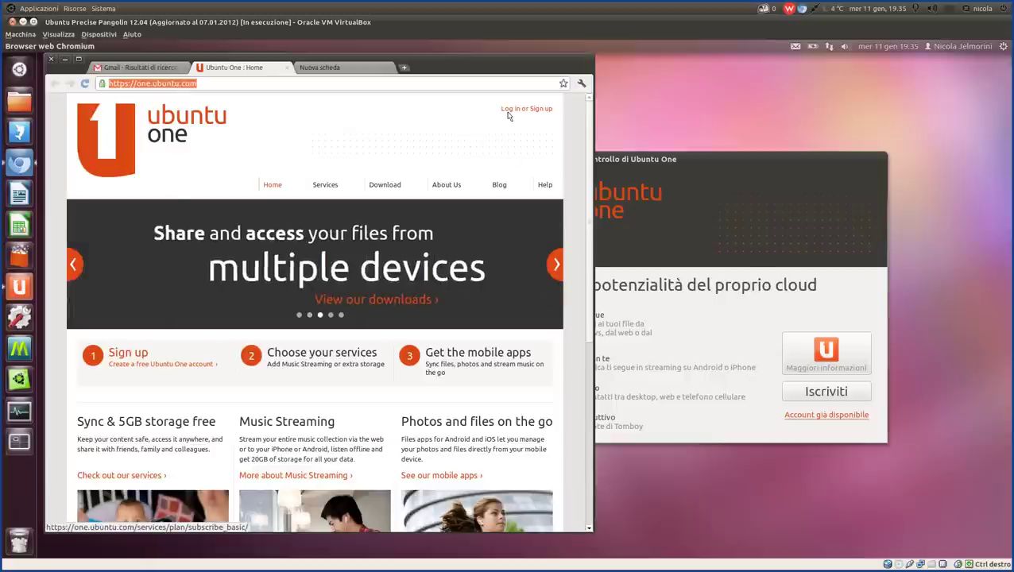
click(205, 207)
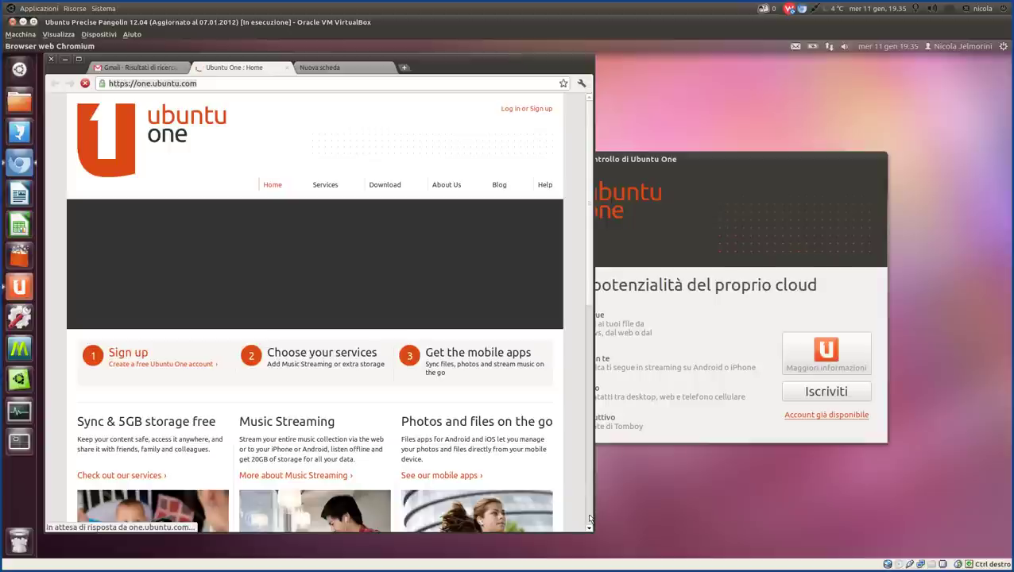
click(590, 521)
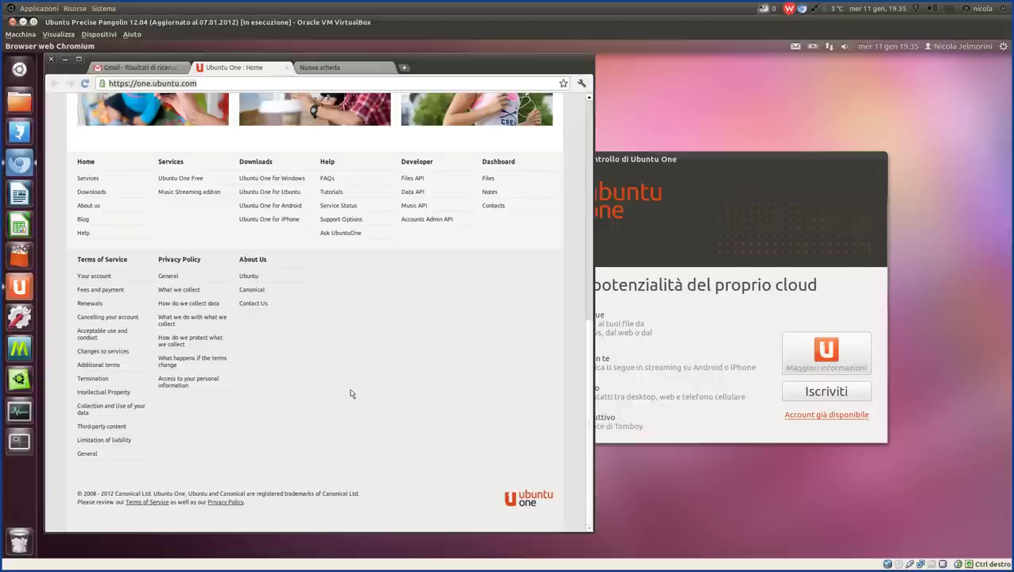
key(Home)
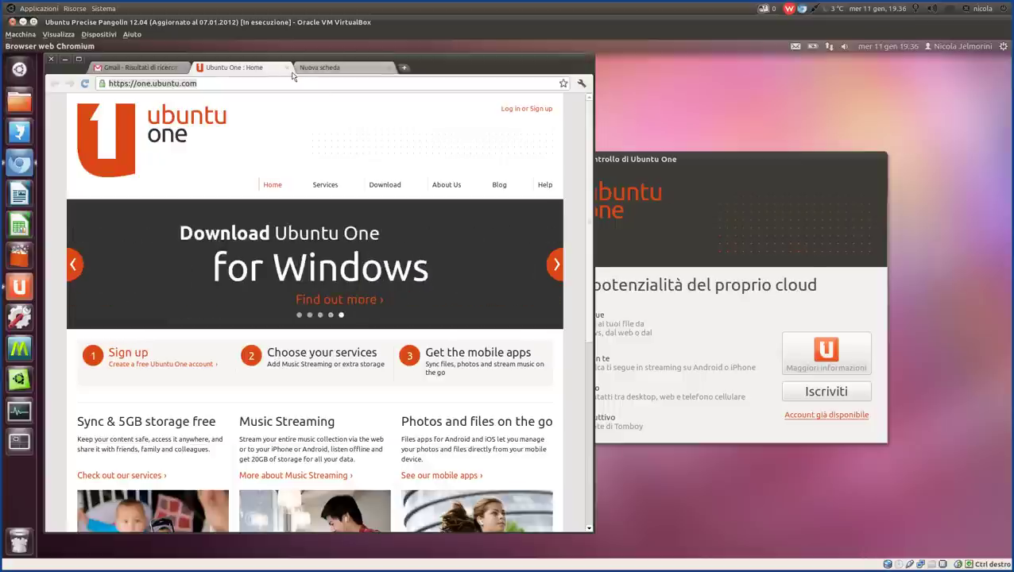
Switch to the empty new tab, then raise the control panel and move it up-left.
click(321, 70)
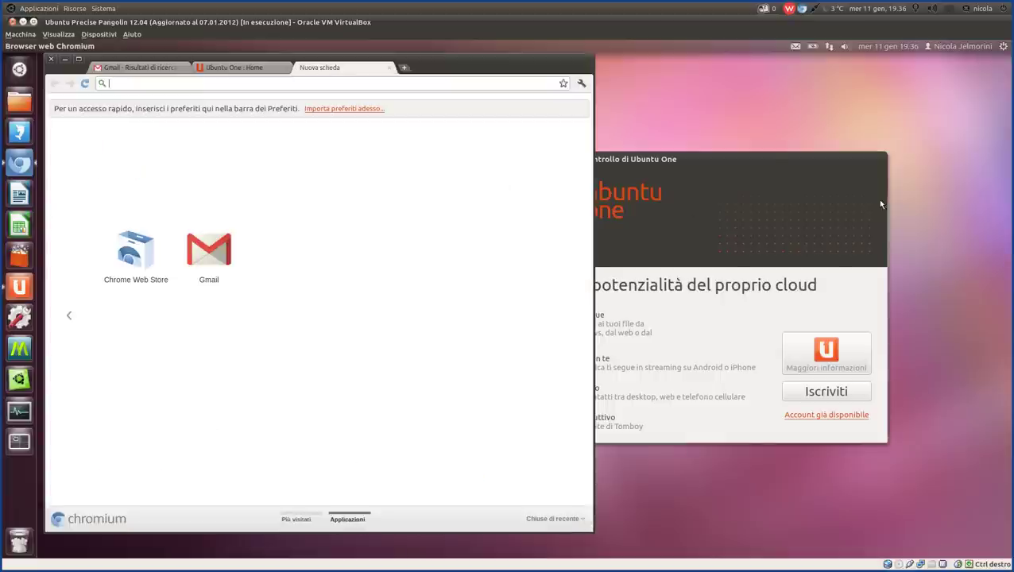
click(773, 162)
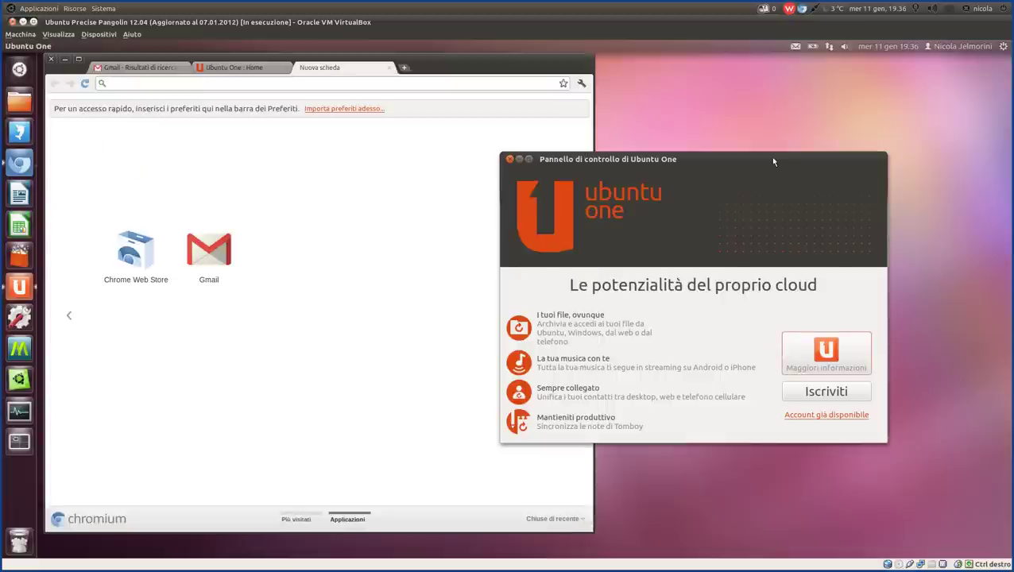
drag(689, 160, 626, 150)
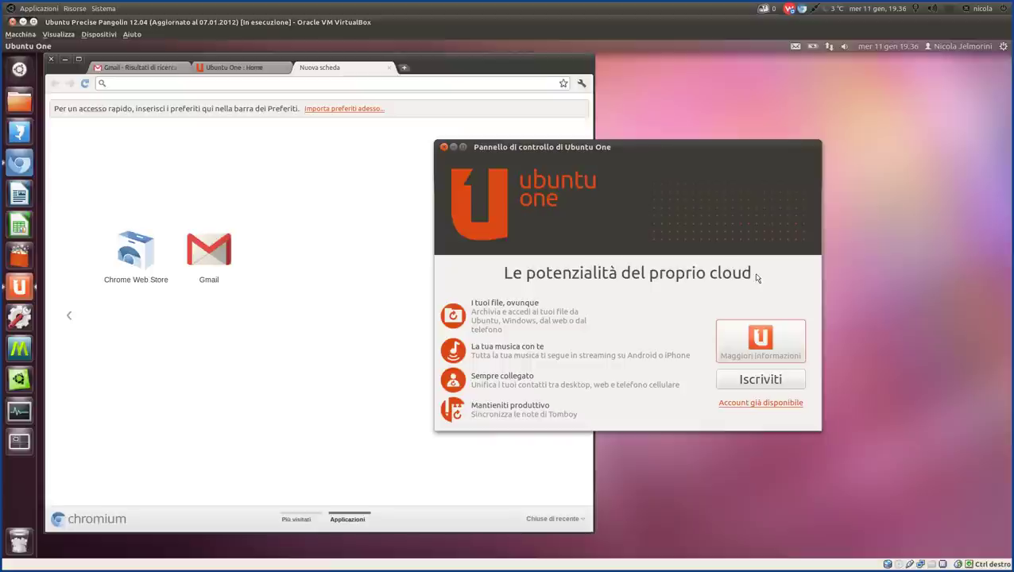
click(761, 404)
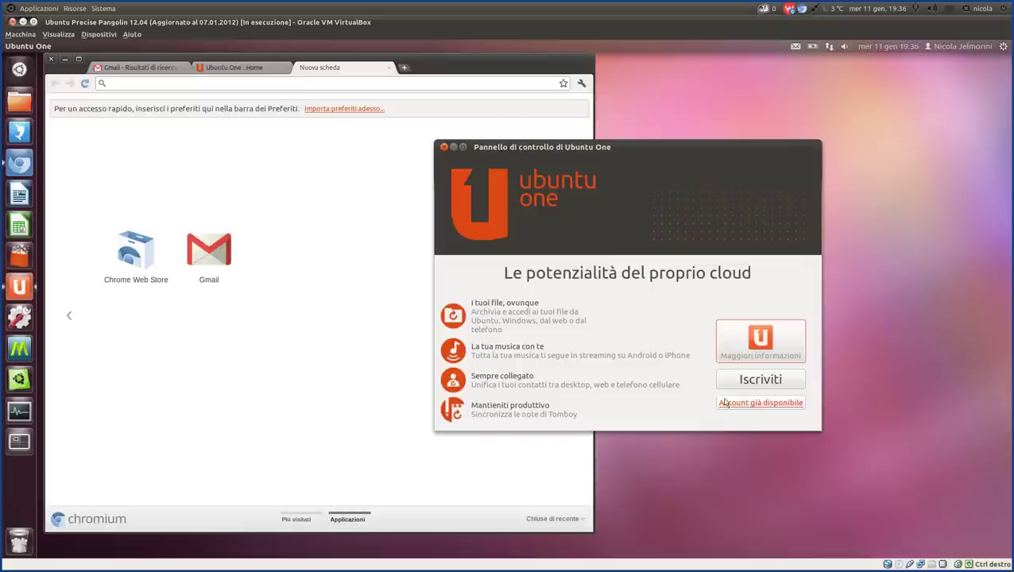
click(757, 404)
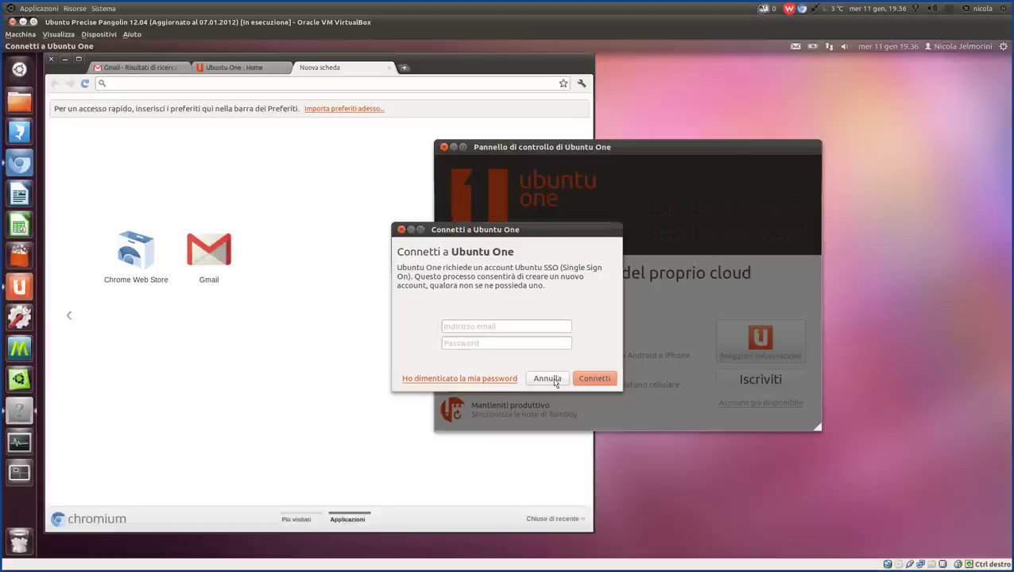
click(554, 380)
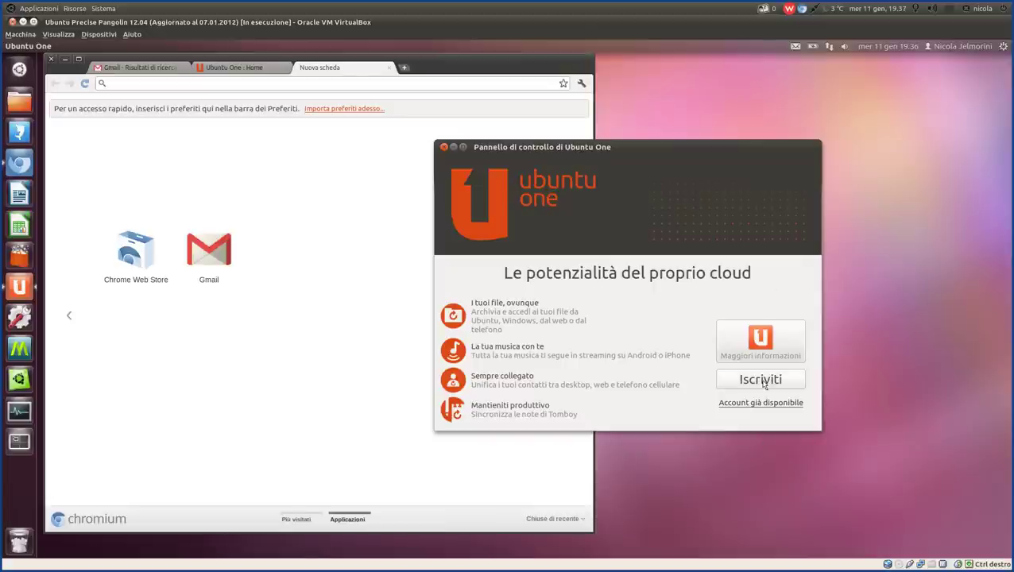
Start a new Ubuntu One account via Iscriviti and enter the user's full name.
click(765, 382)
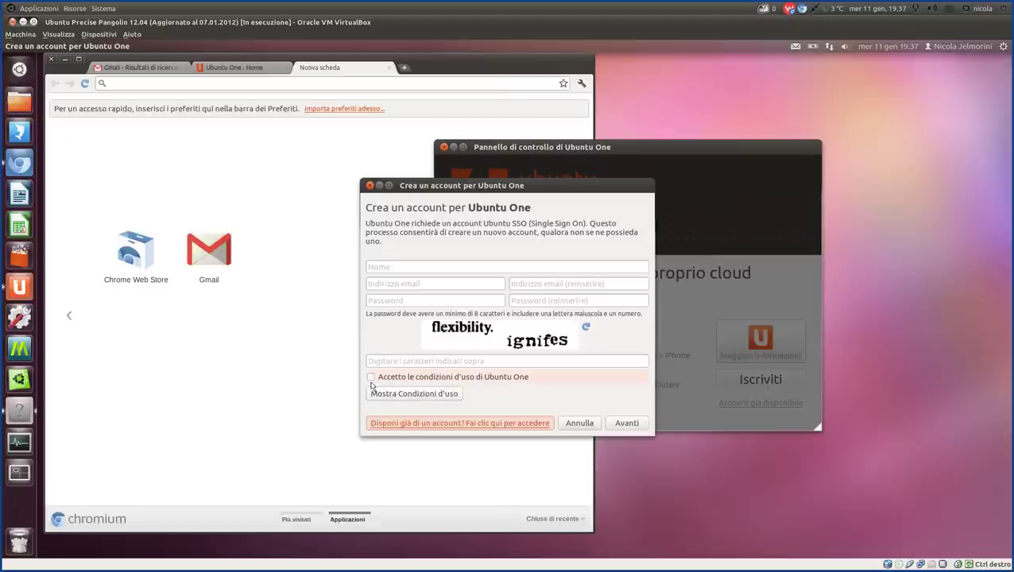
click(386, 270)
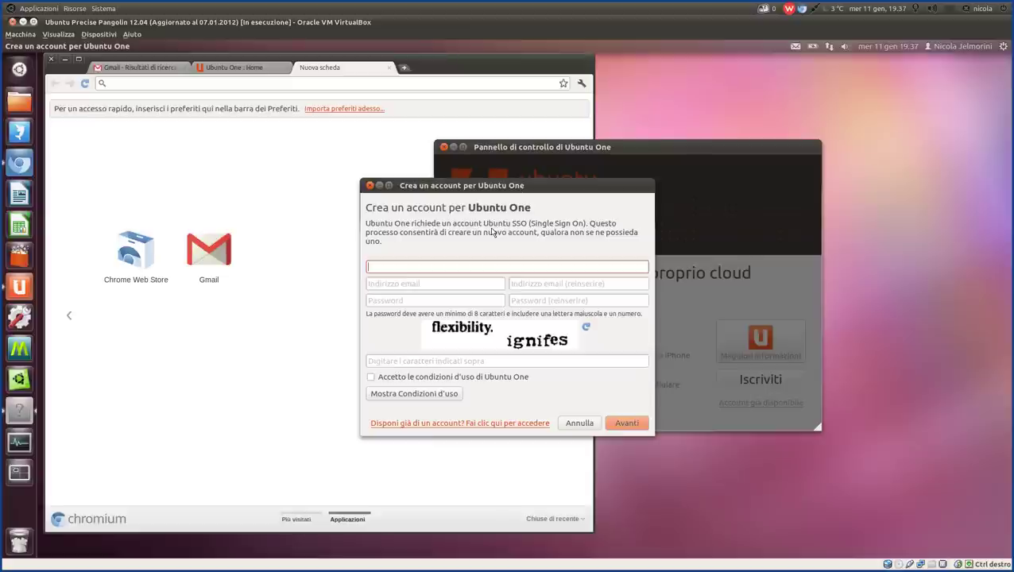
key(Tab)
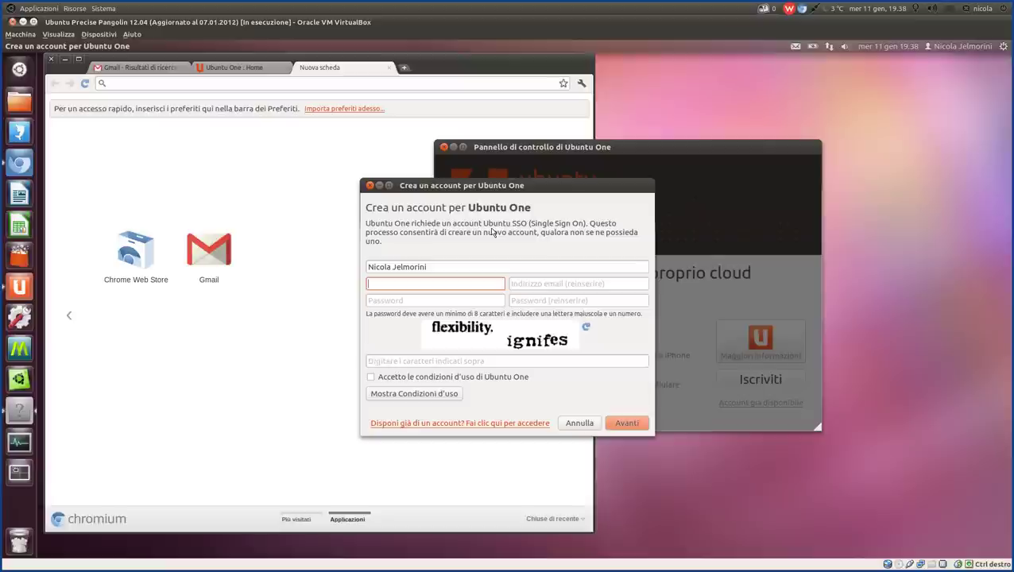
Check the e-mail address in Chromium's Gmail tab, then re-centre the account form.
click(611, 147)
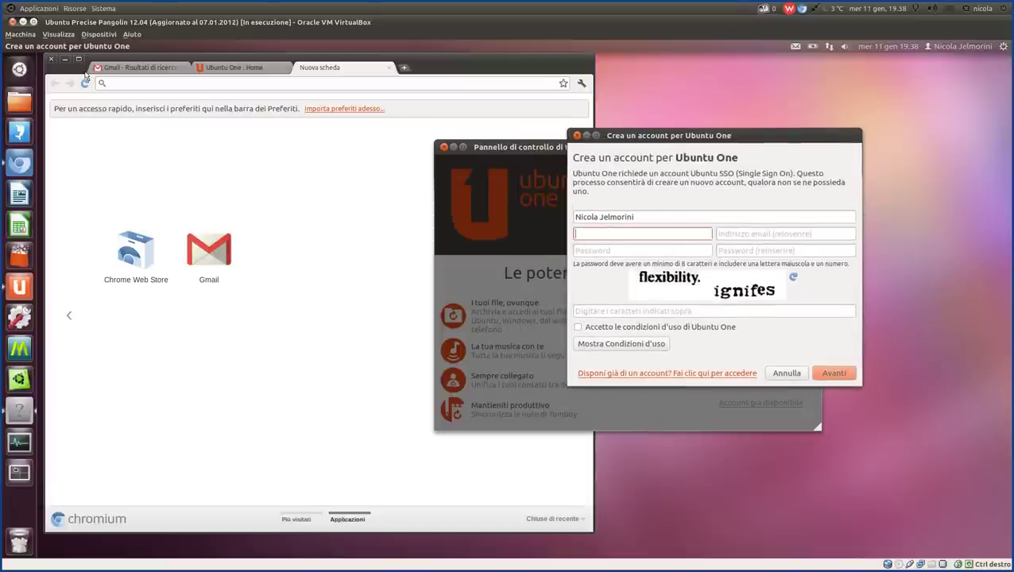
click(147, 70)
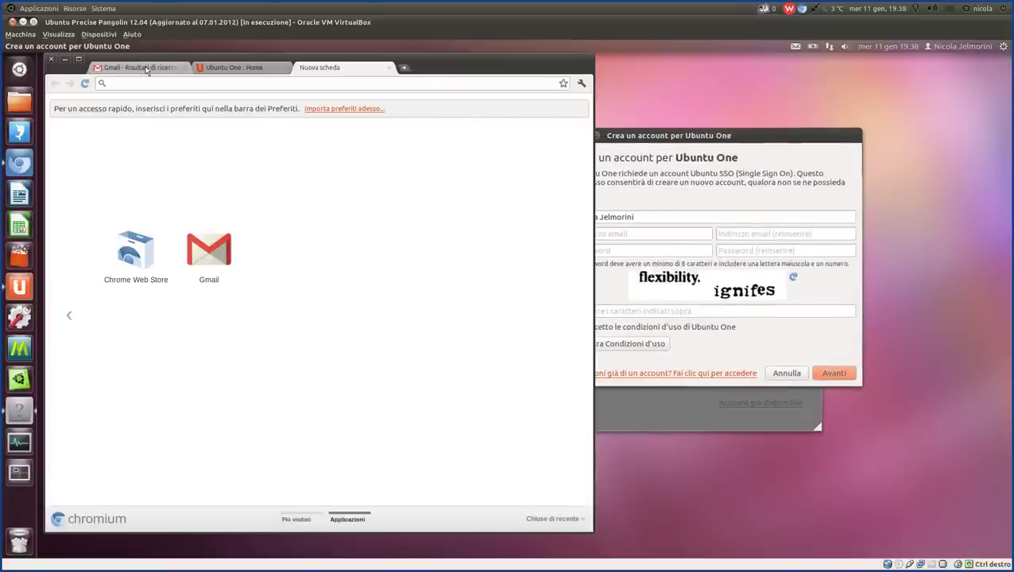
click(147, 70)
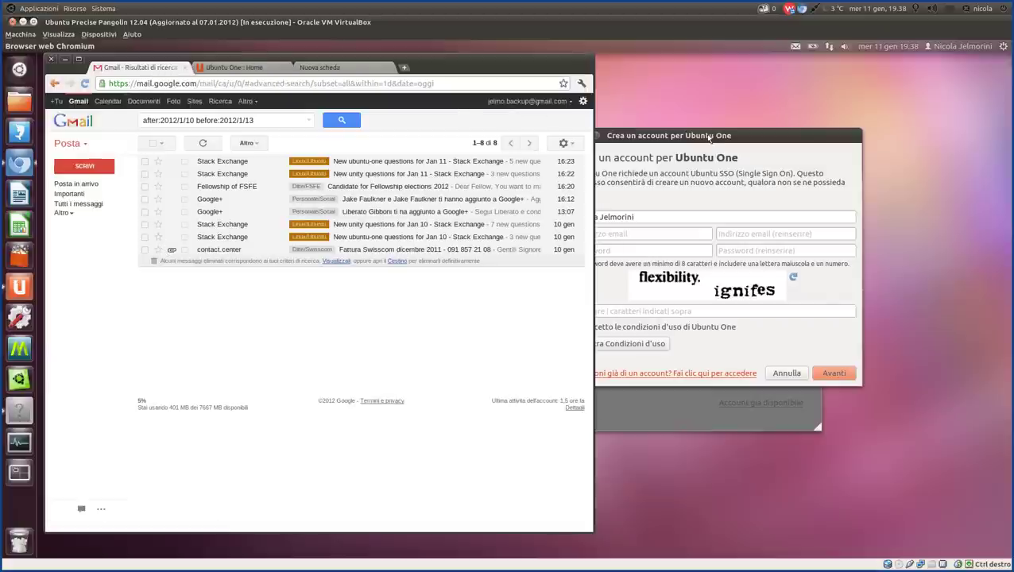
drag(709, 137, 453, 249)
Enter the user's e-mail address in both the address and confirmation fields.
click(401, 338)
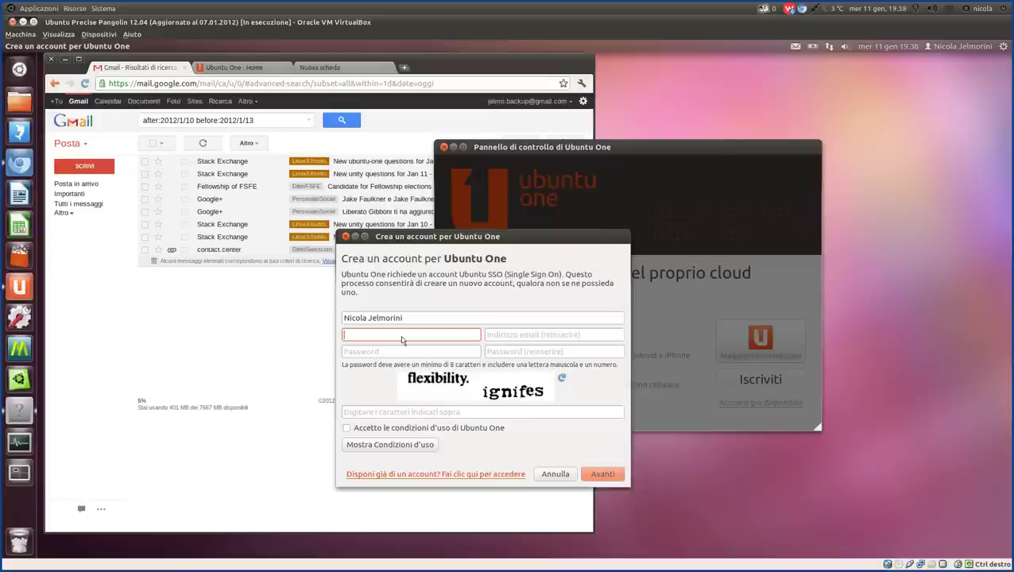
key(Tab)
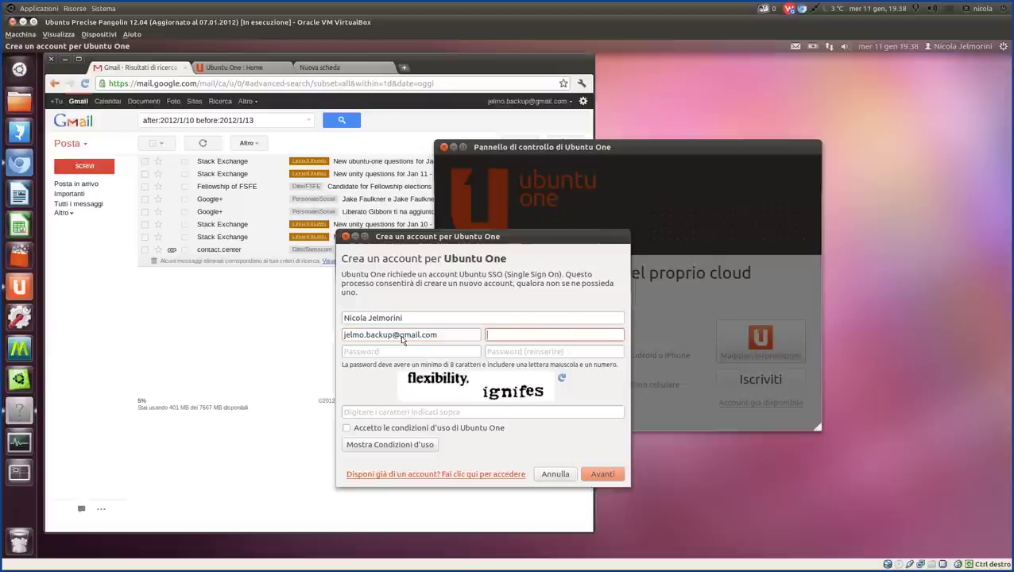
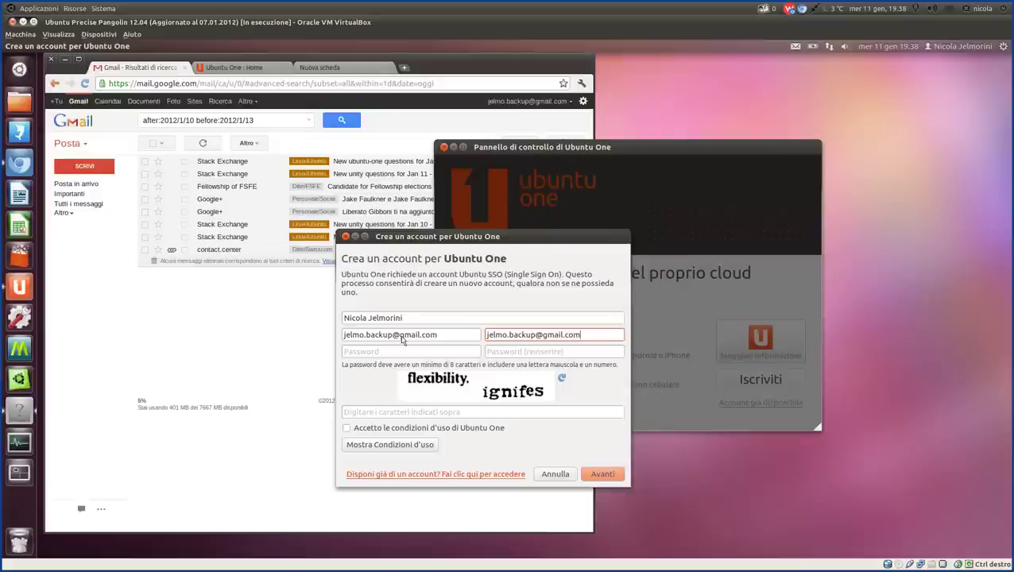
Type the account password in both the password and confirmation fields.
key(Tab)
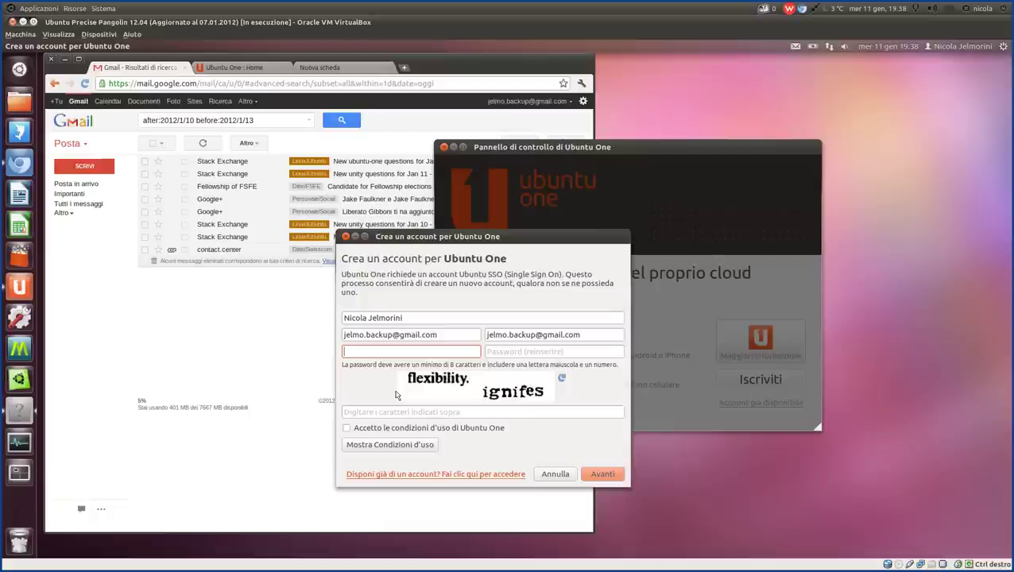
text(•••••••••)
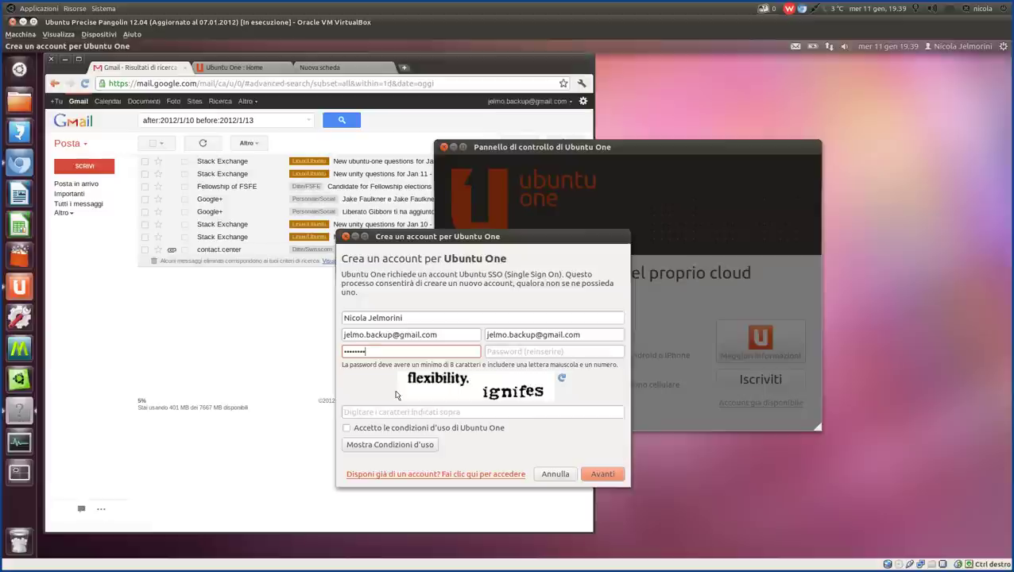
text(•)
key(Tab)
text(•••••••••)
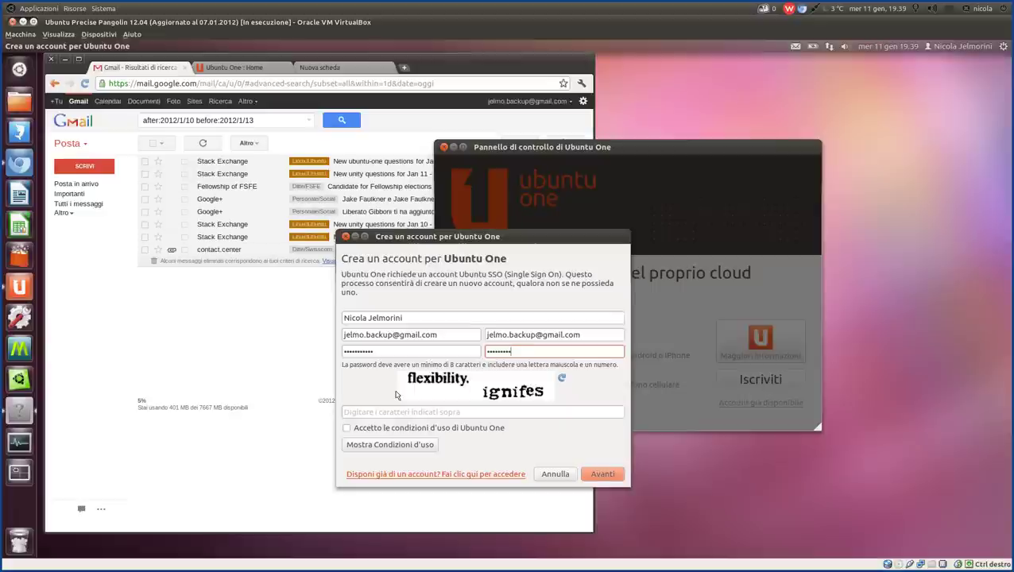
text(••)
Type the displayed captcha words into the account form's verification field.
click(368, 413)
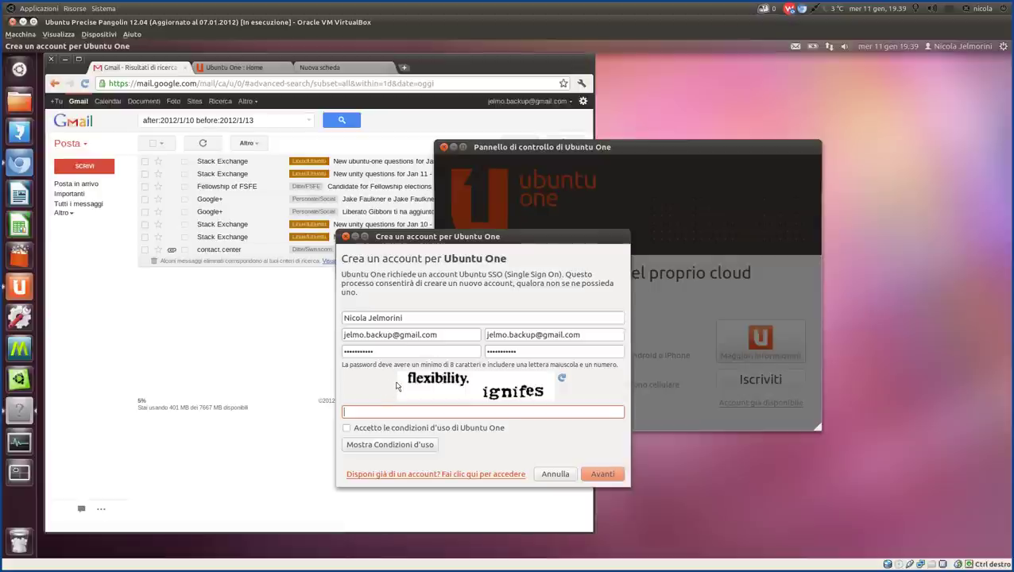
text(fl)
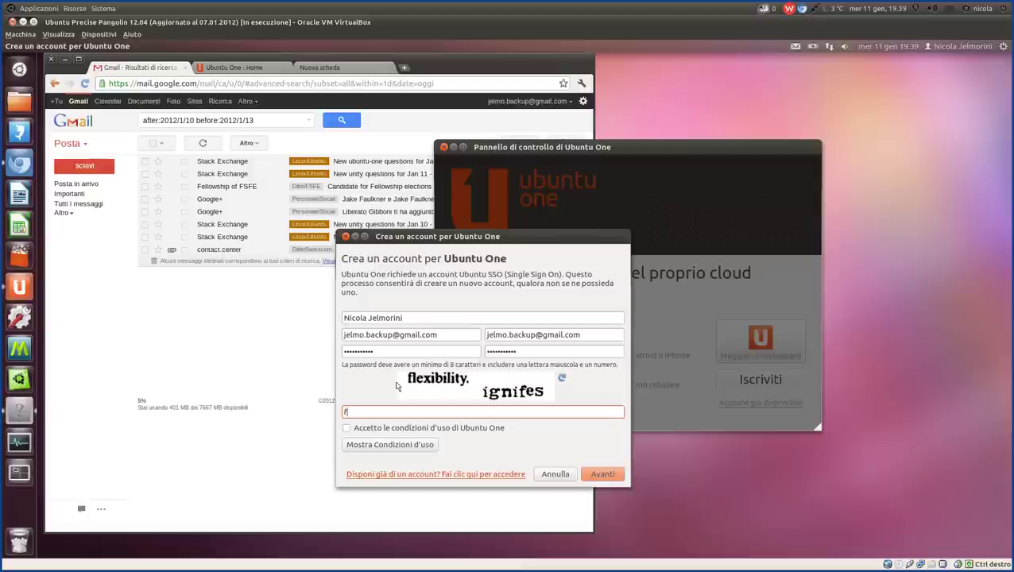
text(exibi)
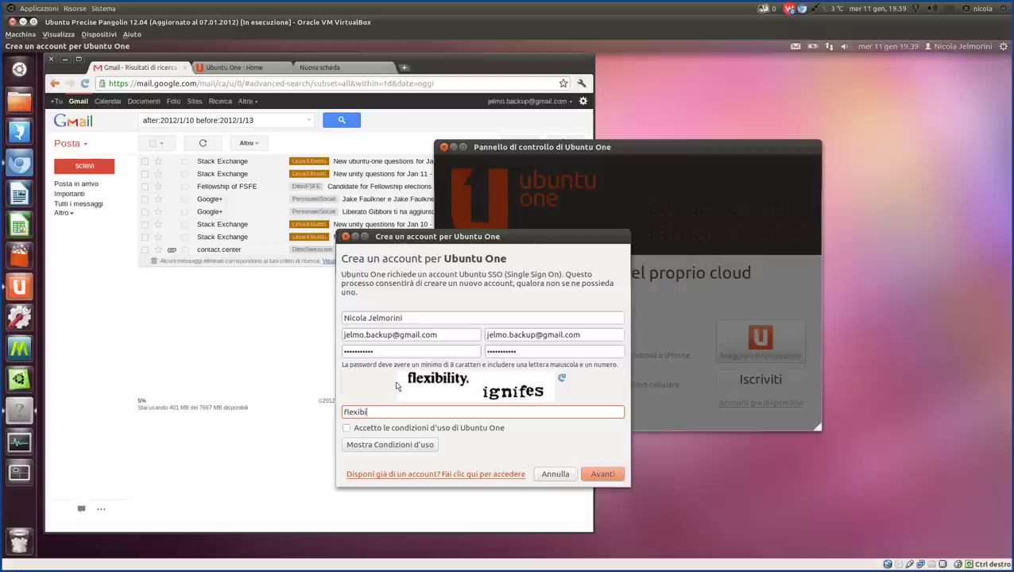
text(lity.)
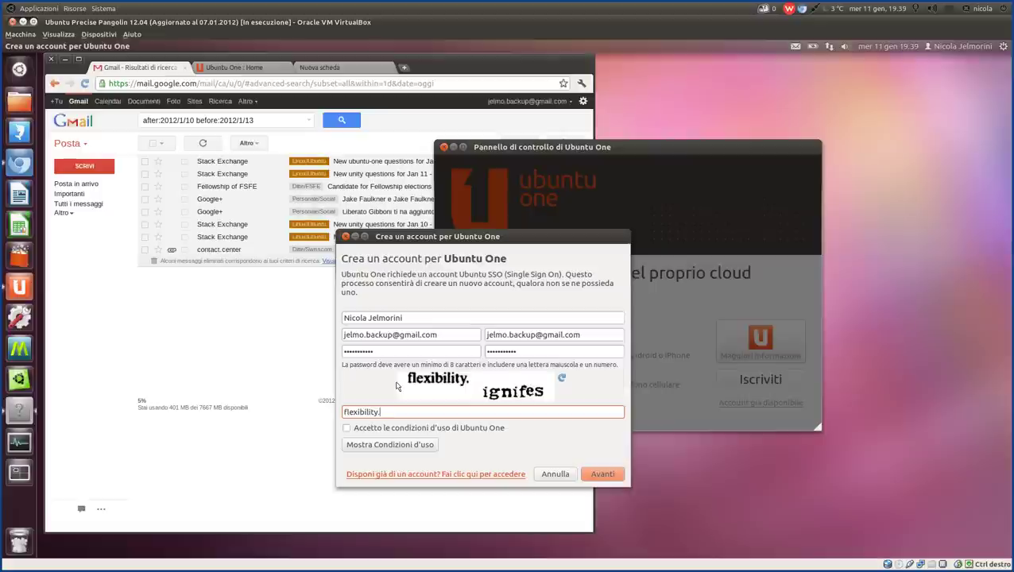
text( ignifes)
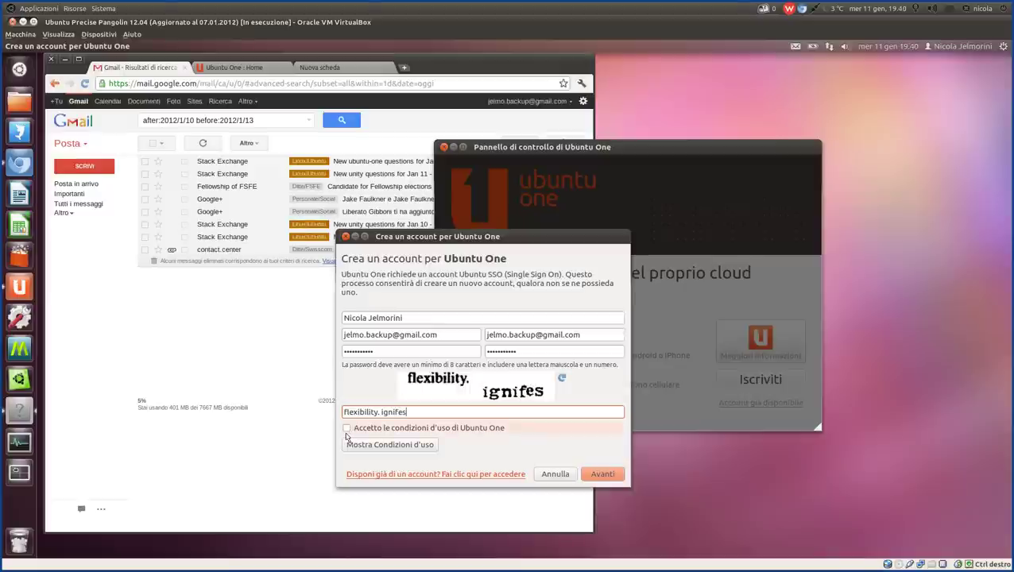
Submit the new account details and drag the verification-code dialog out of the way.
click(609, 478)
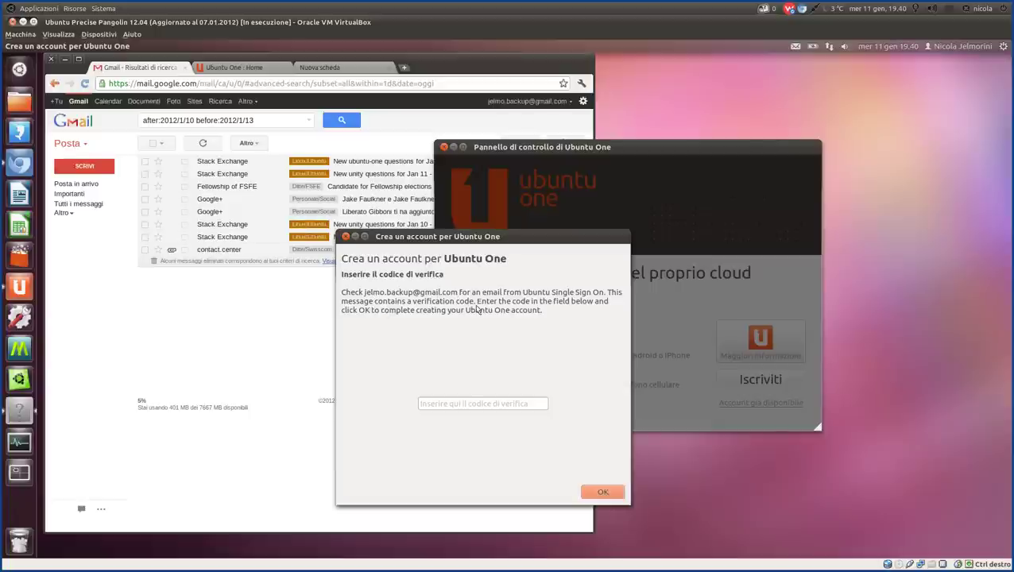
click(484, 407)
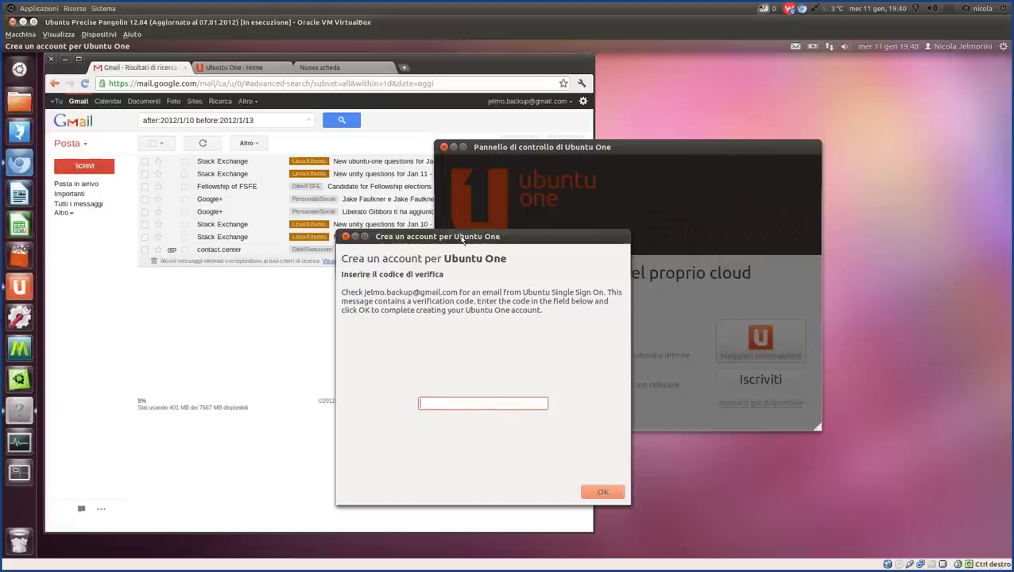
drag(462, 238, 614, 186)
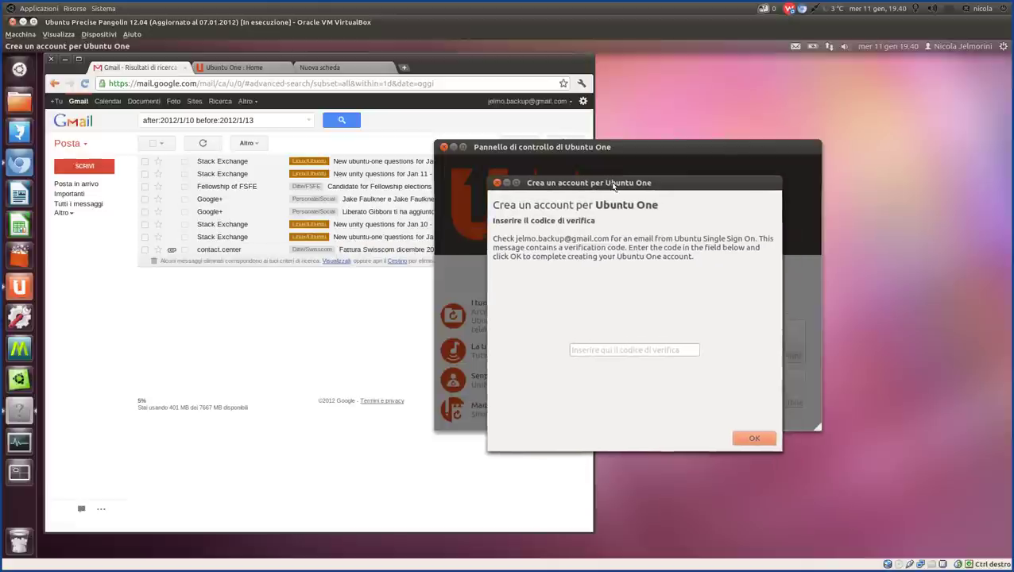
Refresh Gmail, open the 'Ubuntu Single Sign On: Finish your registration' email and select its confirmation code.
click(79, 274)
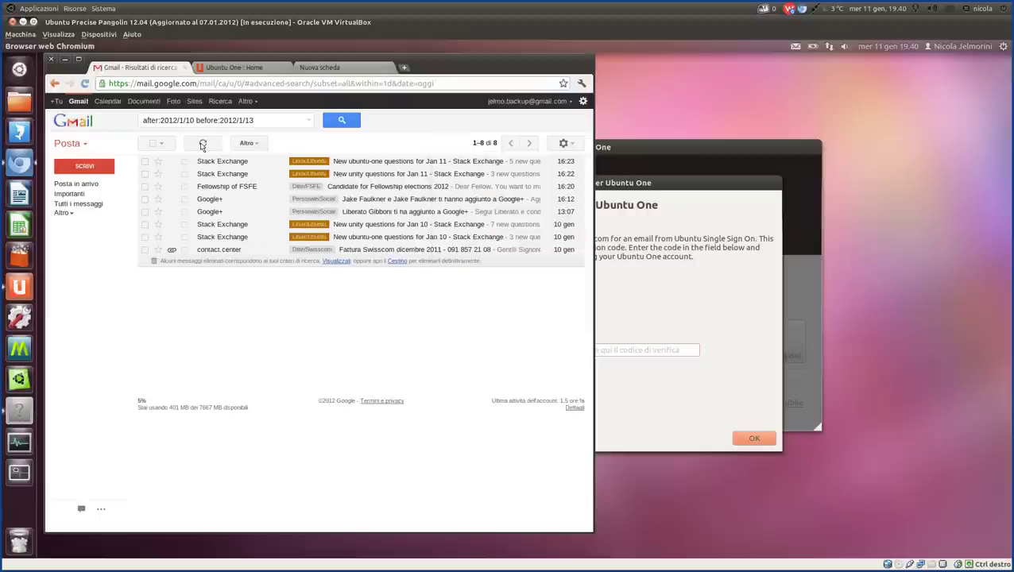
click(202, 145)
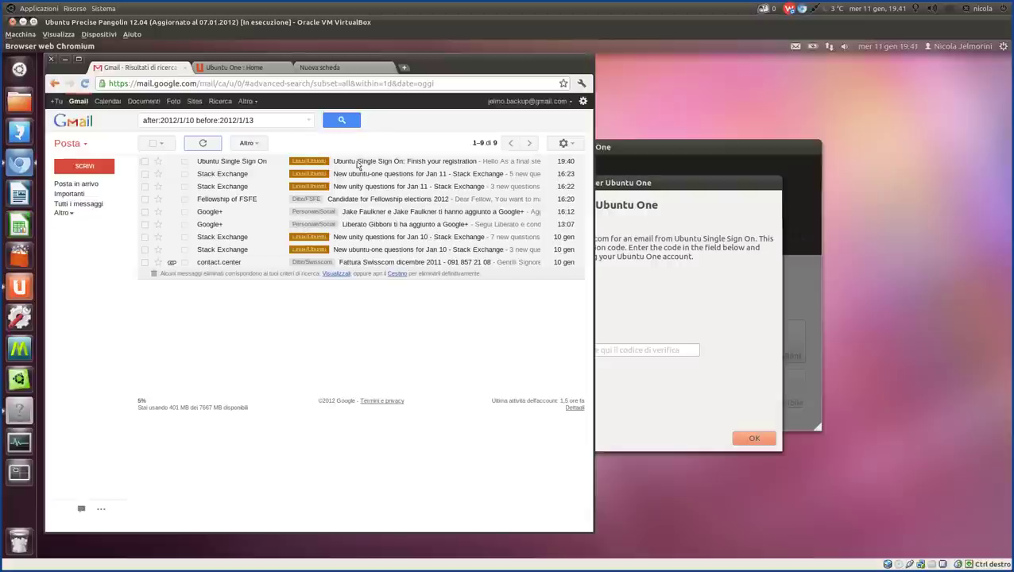
click(359, 164)
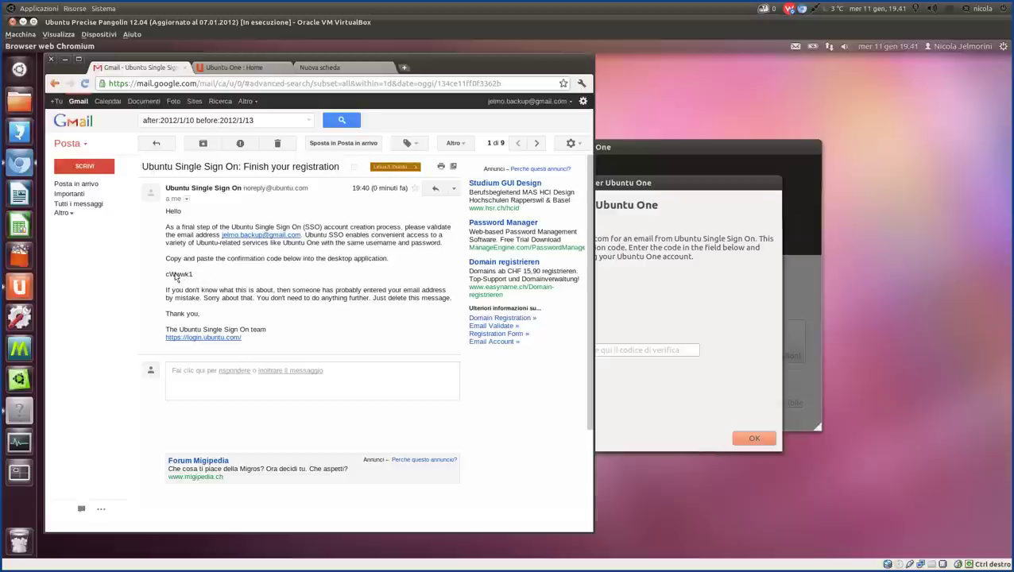
double_click(176, 274)
key(ctrl+c)
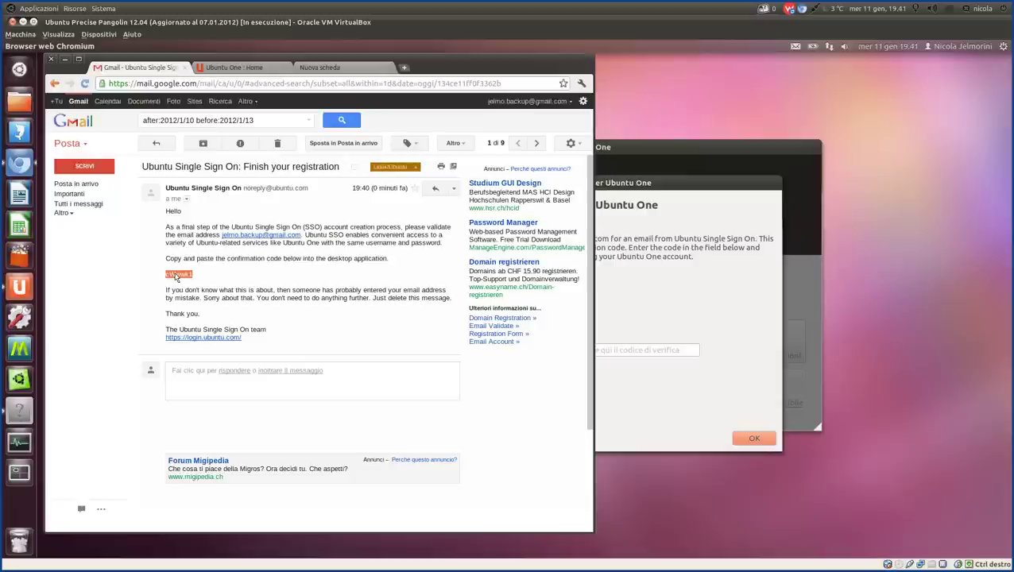
Paste the confirmation code into the verification field, submit it, and close the account dialog with Chiudi.
click(653, 185)
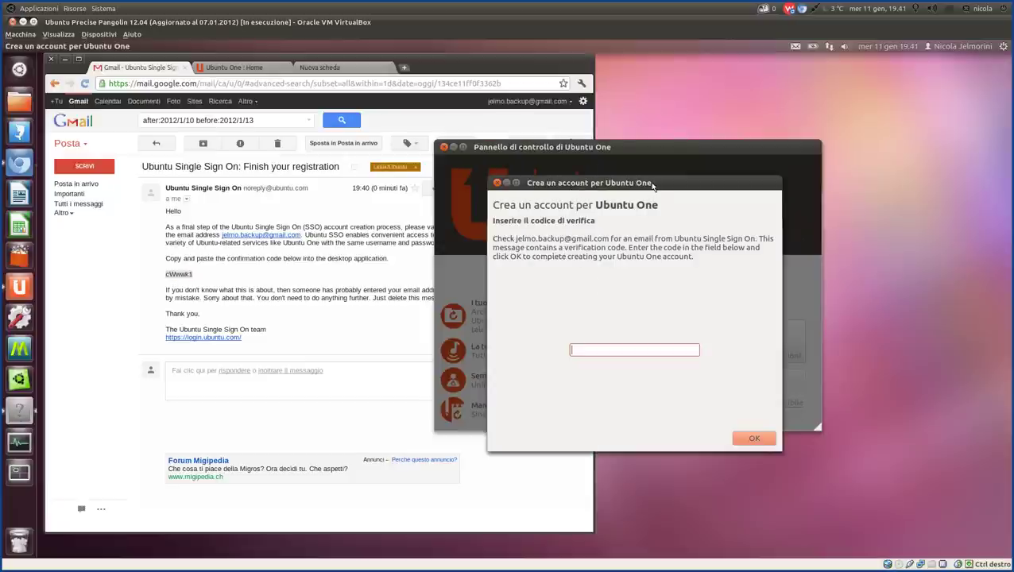
middle_click(583, 350)
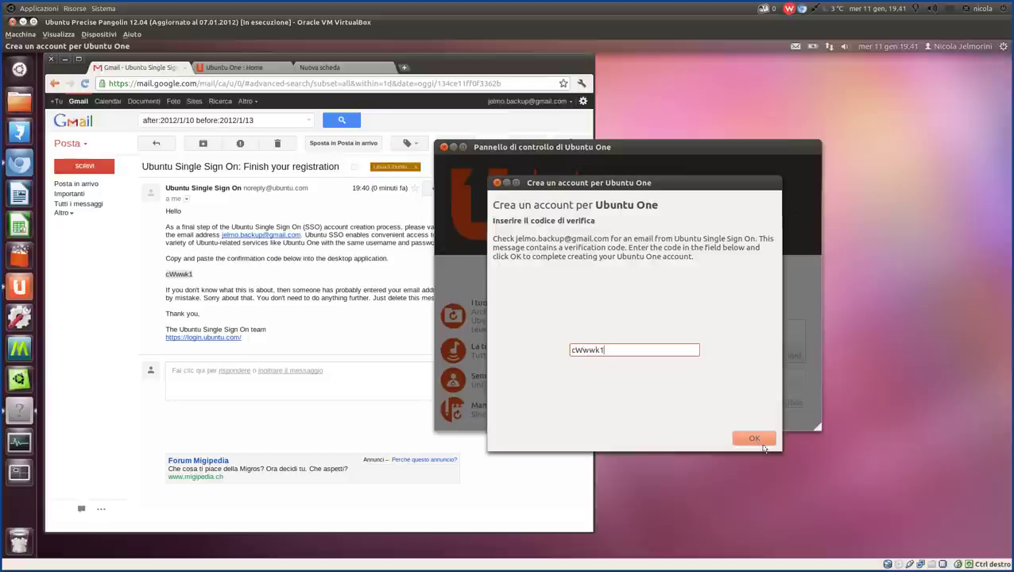
click(755, 440)
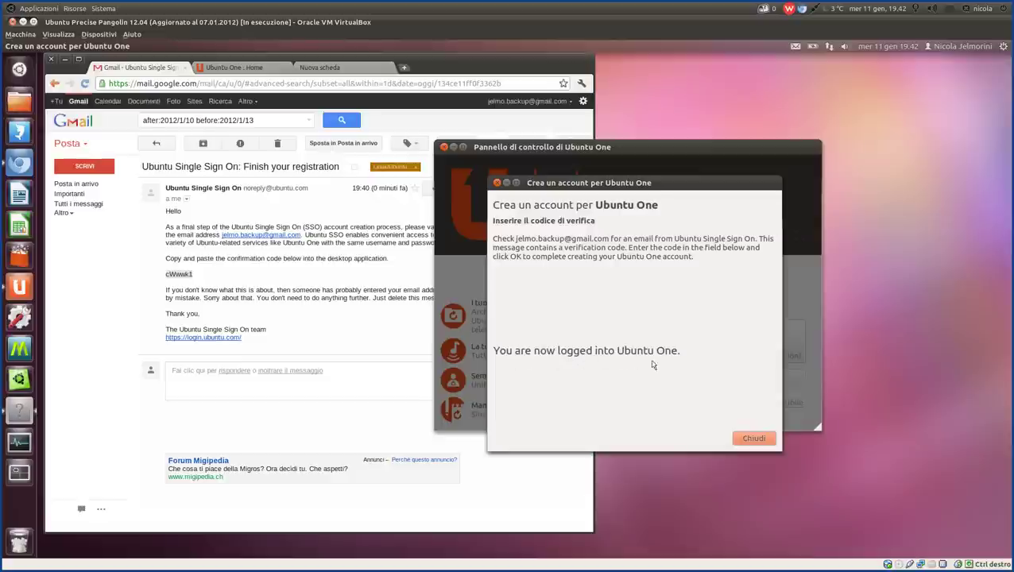
click(759, 440)
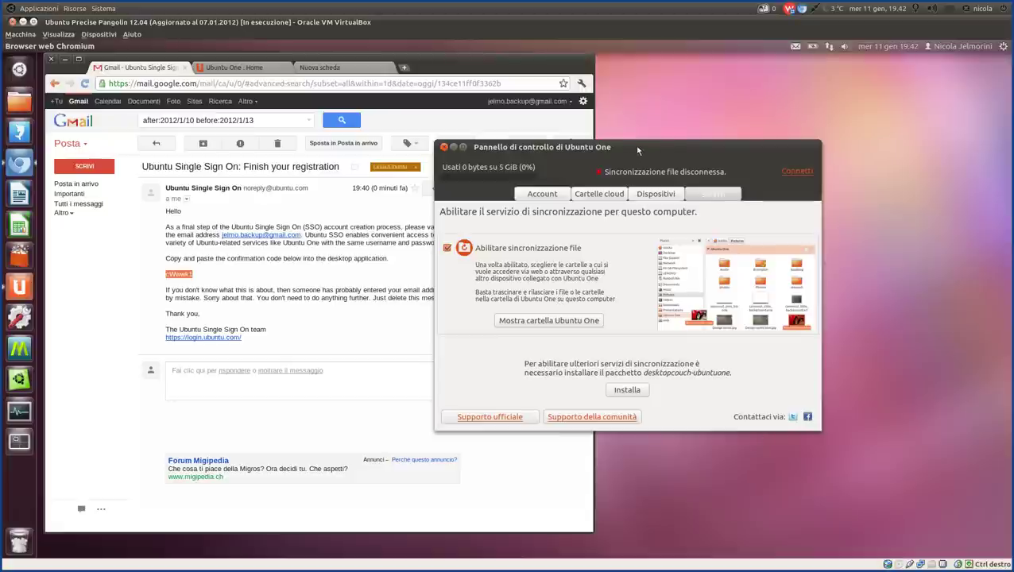
Reposition the control panel and briefly highlight its 0 bytes of 5 GiB storage figure.
drag(673, 147, 583, 132)
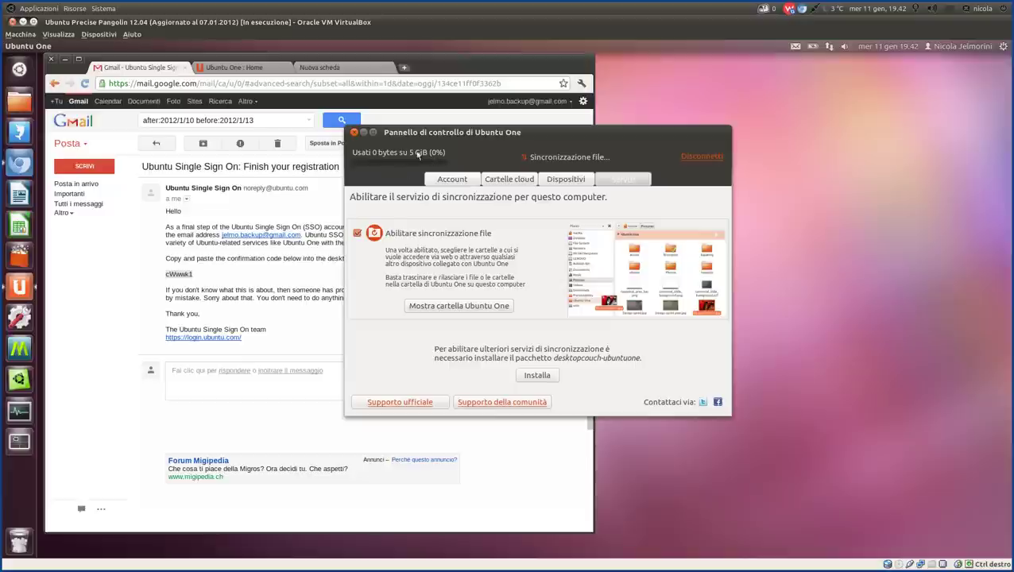
drag(399, 153, 452, 152)
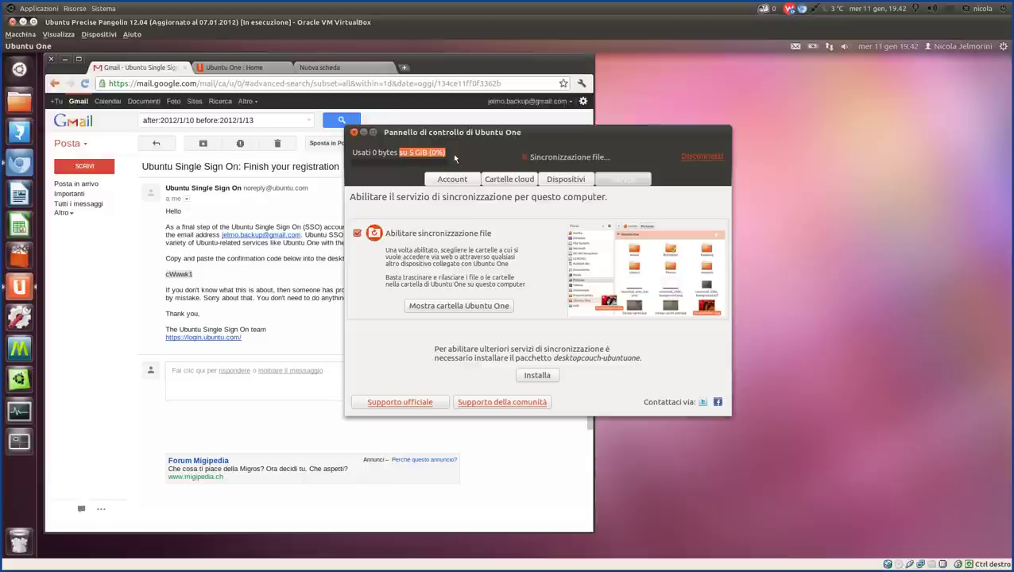
click(388, 156)
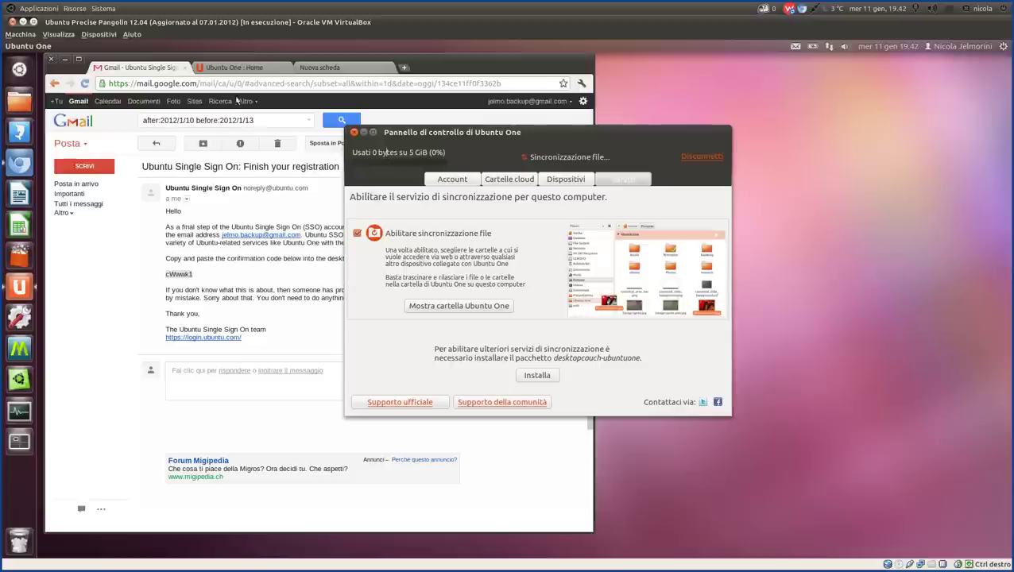
Switch Chromium to the 'Ubuntu One : Home' tab, then bring the control panel back in front.
click(235, 70)
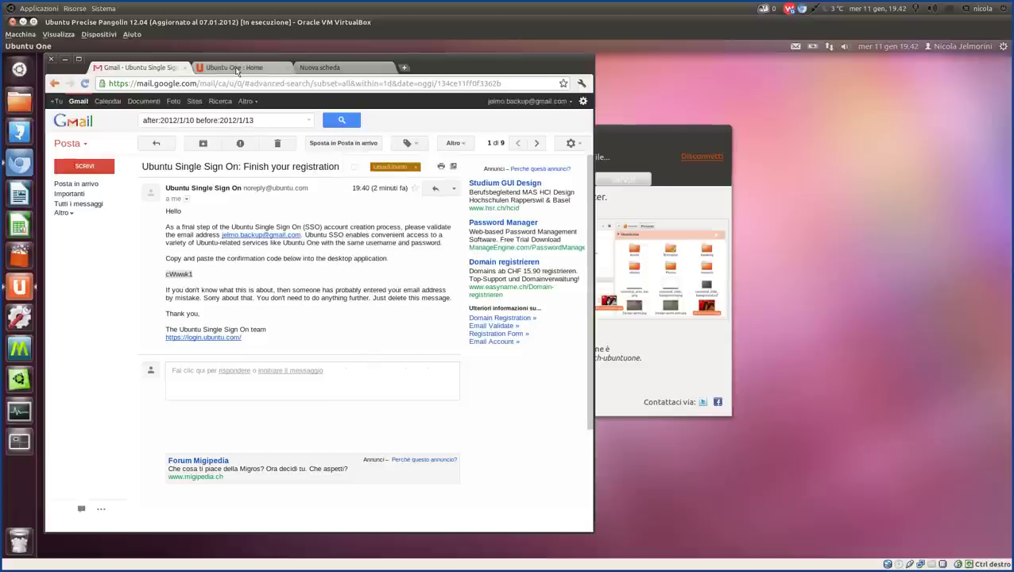
click(236, 70)
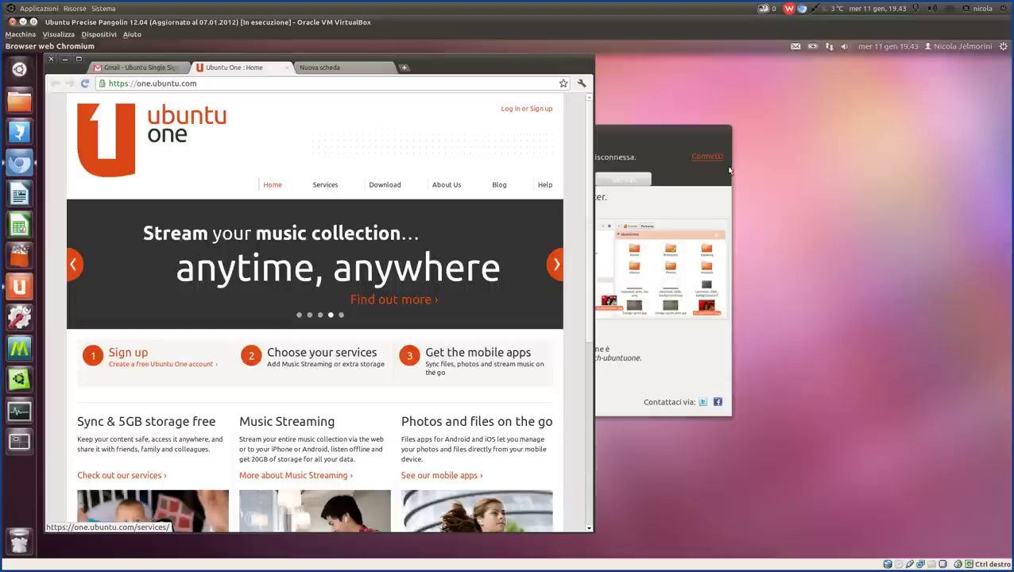
click(624, 137)
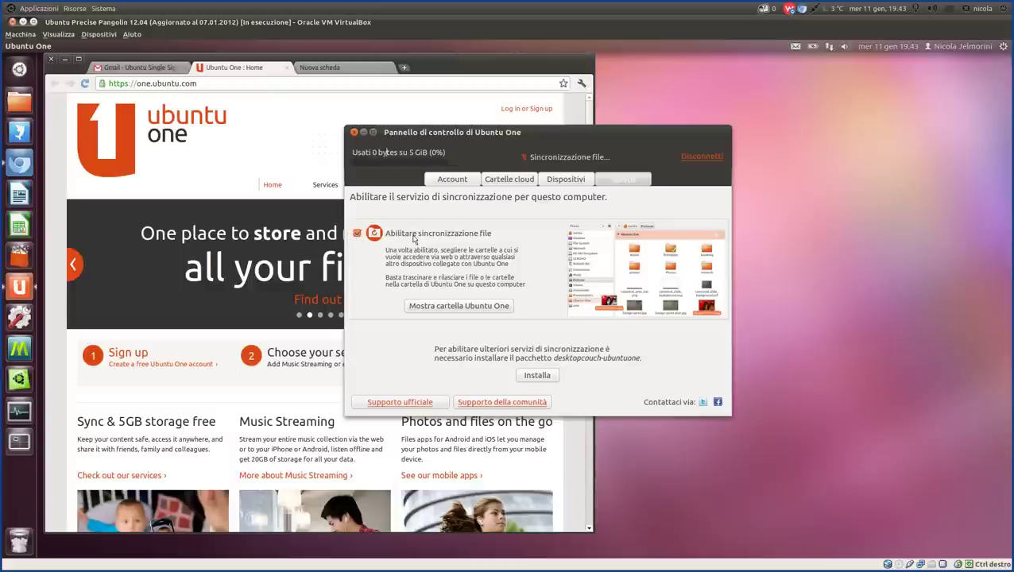
Show the Account page and briefly highlight the storage usage figure.
click(456, 184)
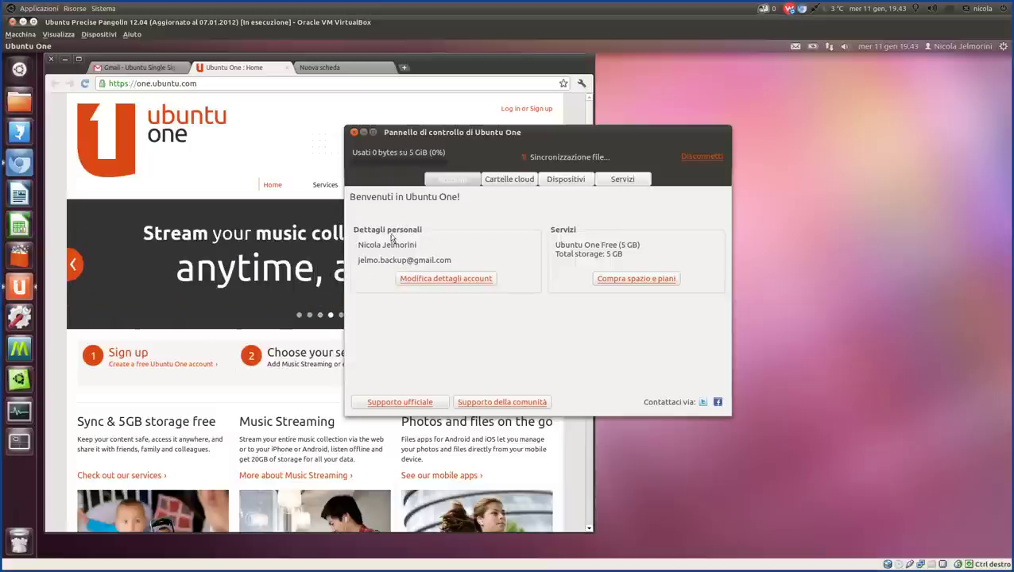
drag(363, 154, 427, 153)
click(418, 154)
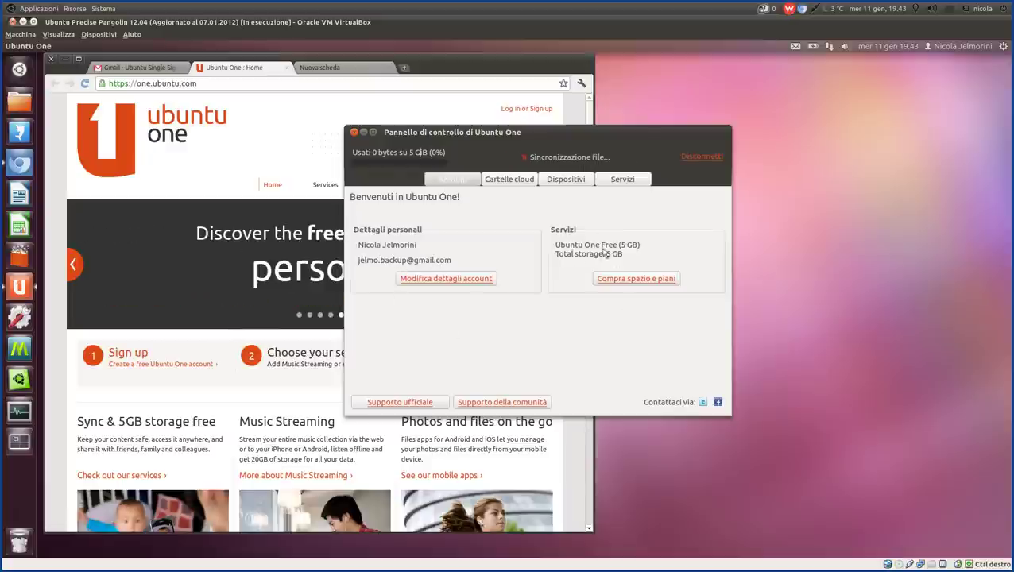
Show the Cartelle cloud list, move the panel to the upper right, and switch Chromium to Nuova scheda.
click(511, 177)
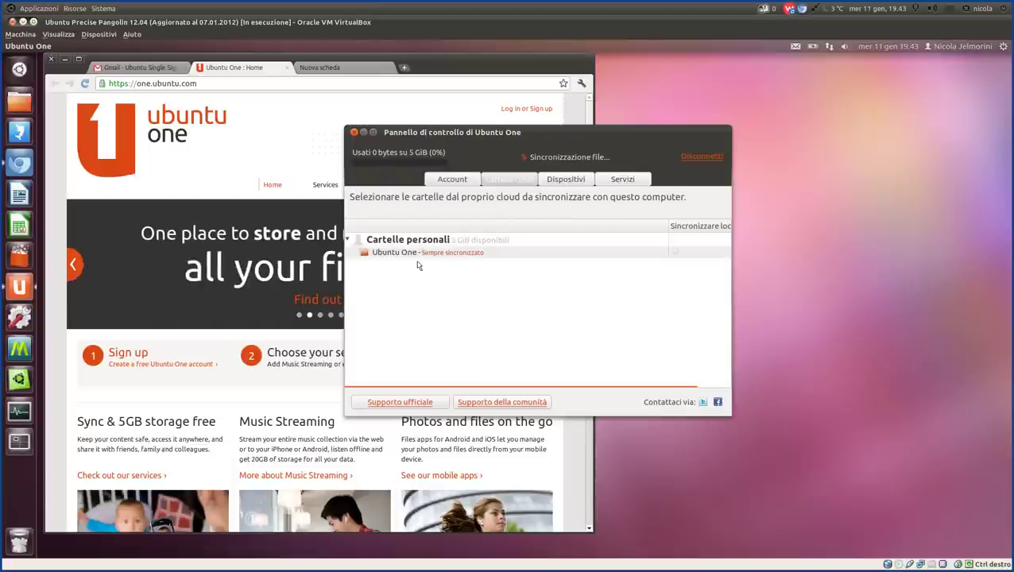
drag(587, 132, 836, 71)
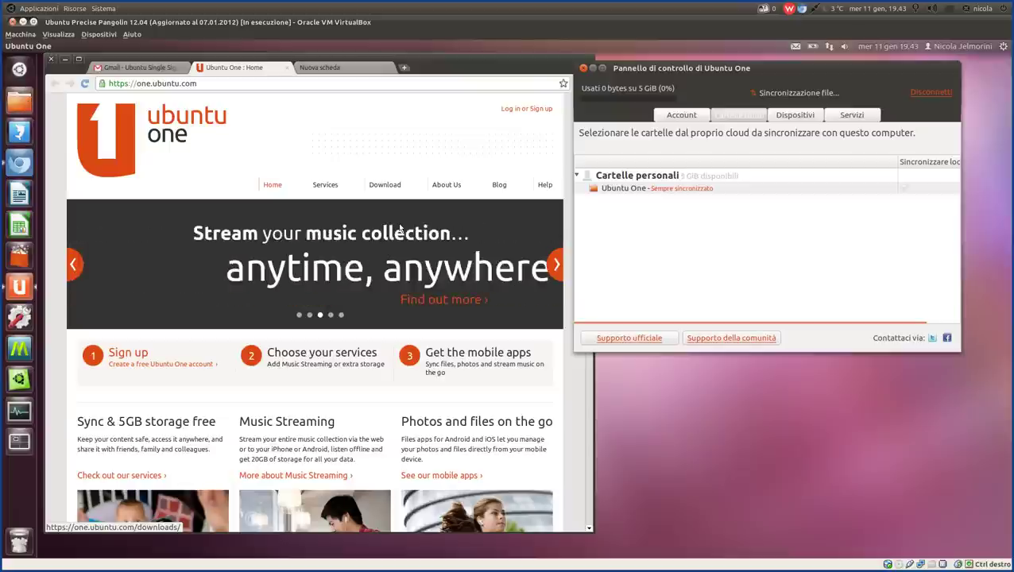
click(360, 65)
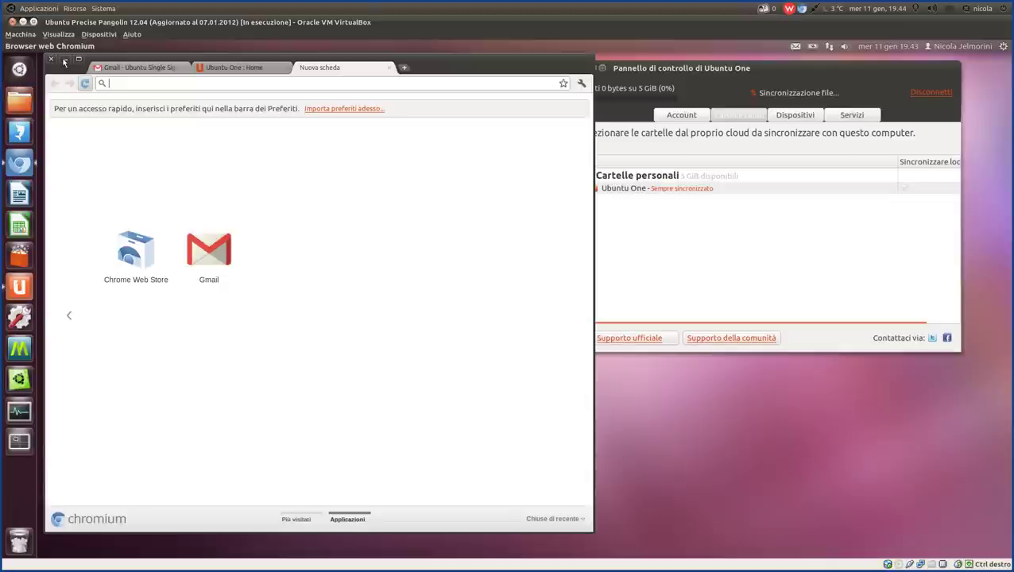
Force-quit the frozen Home window, relaunch the home folder, and dismiss the nautilus crash report.
click(65, 61)
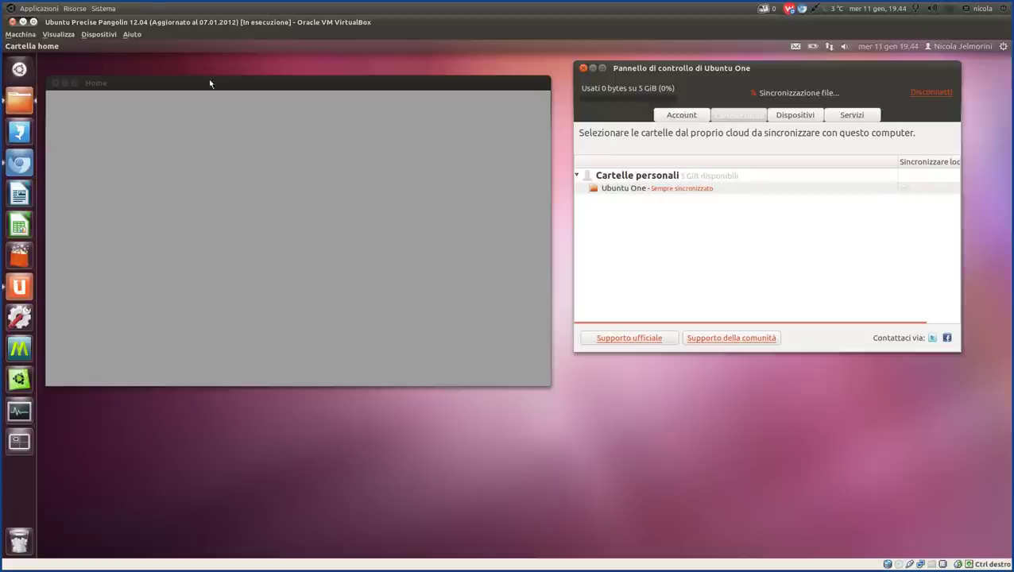
drag(215, 86, 244, 91)
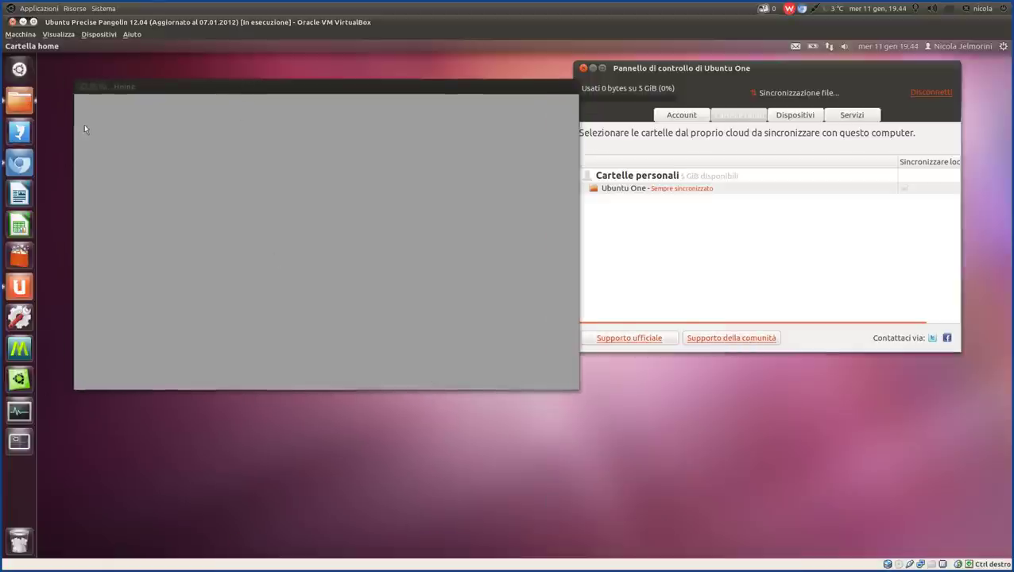
right_click(24, 100)
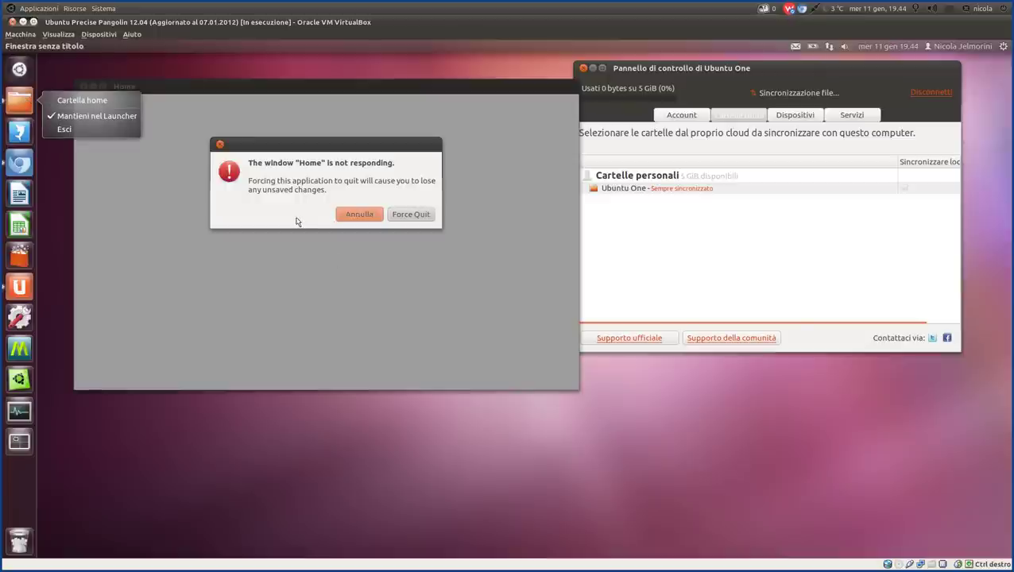
click(413, 216)
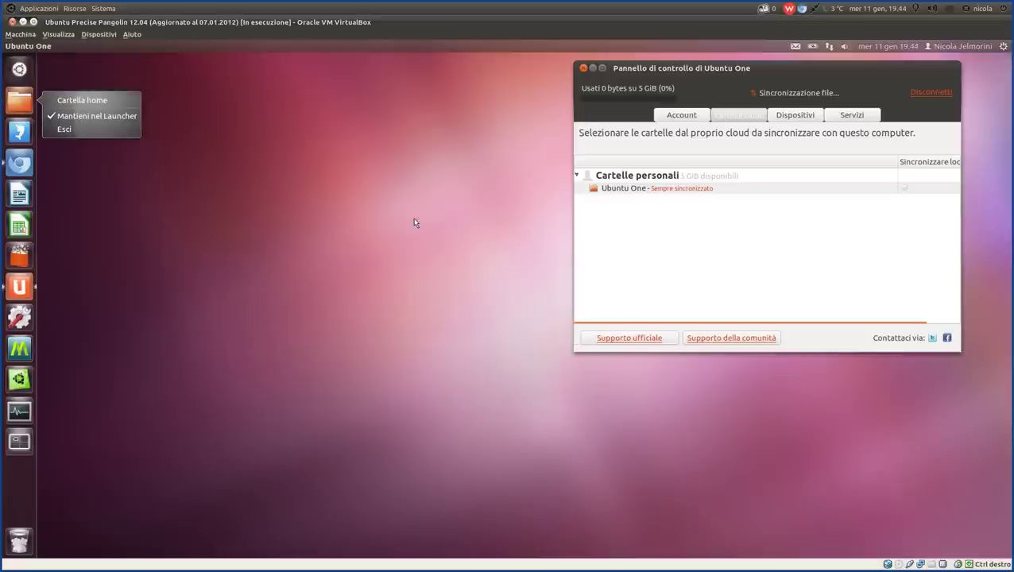
click(19, 107)
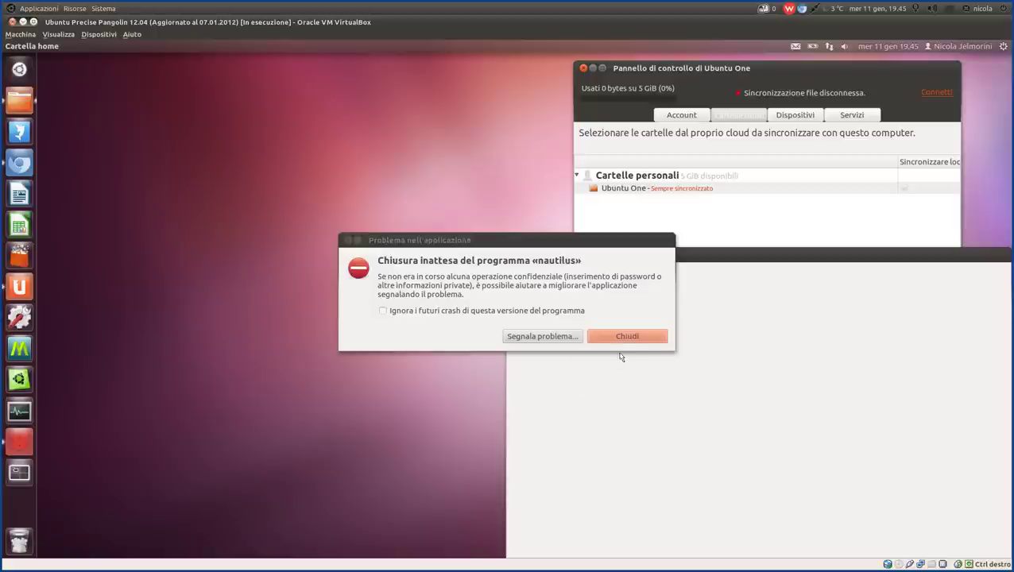
click(628, 337)
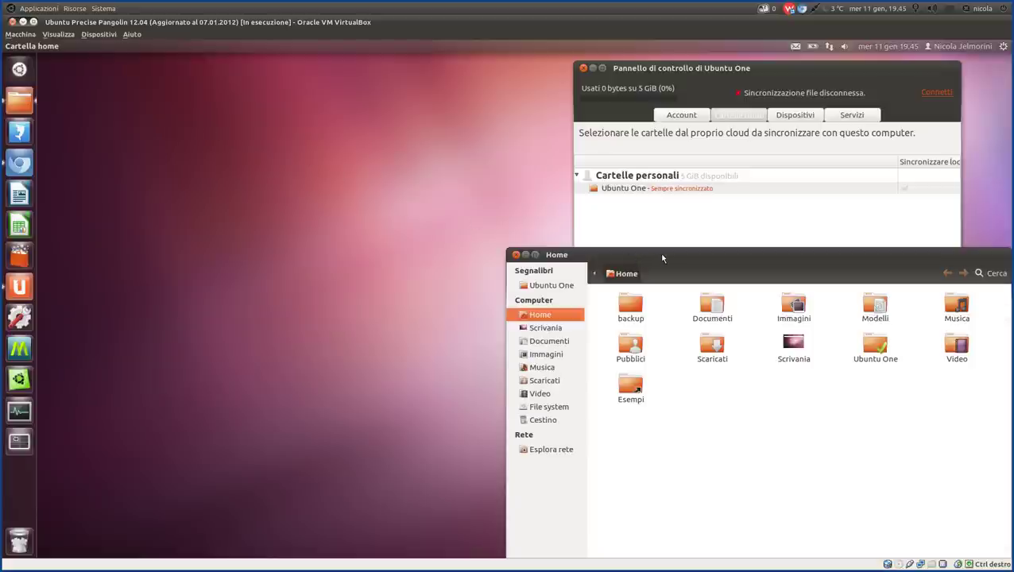
Move the Home window to the upper left and open then leave the Ubuntu One folder.
drag(650, 254, 213, 94)
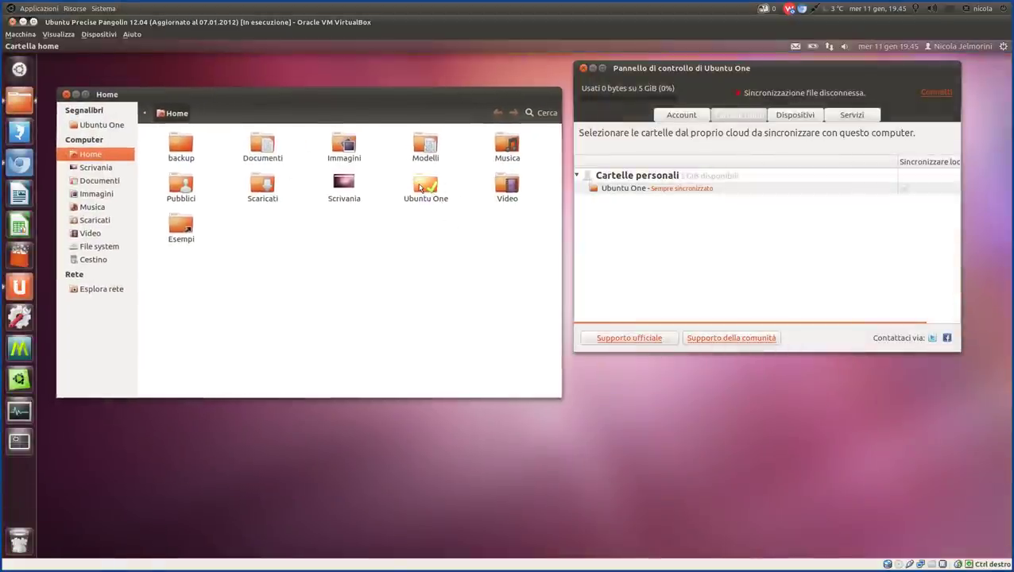
double_click(421, 188)
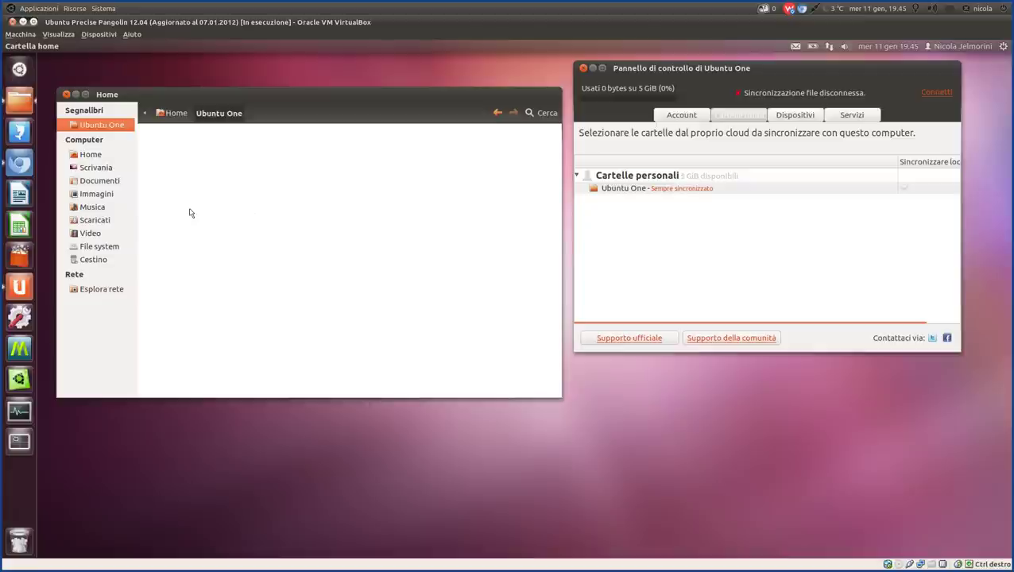
click(172, 115)
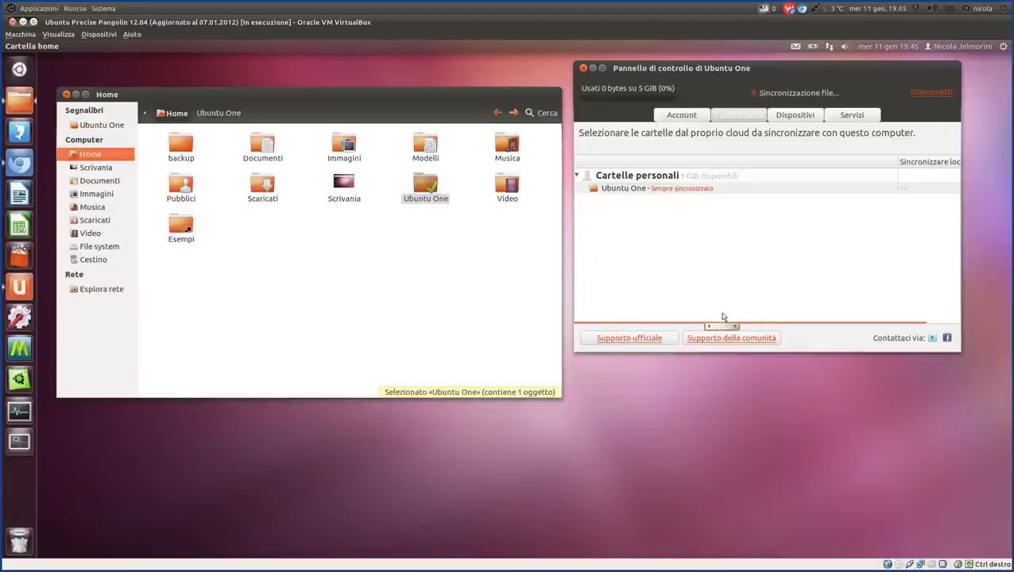
Reposition the Ubuntu One control panel and show its Dispositivi list of connected devices.
click(743, 94)
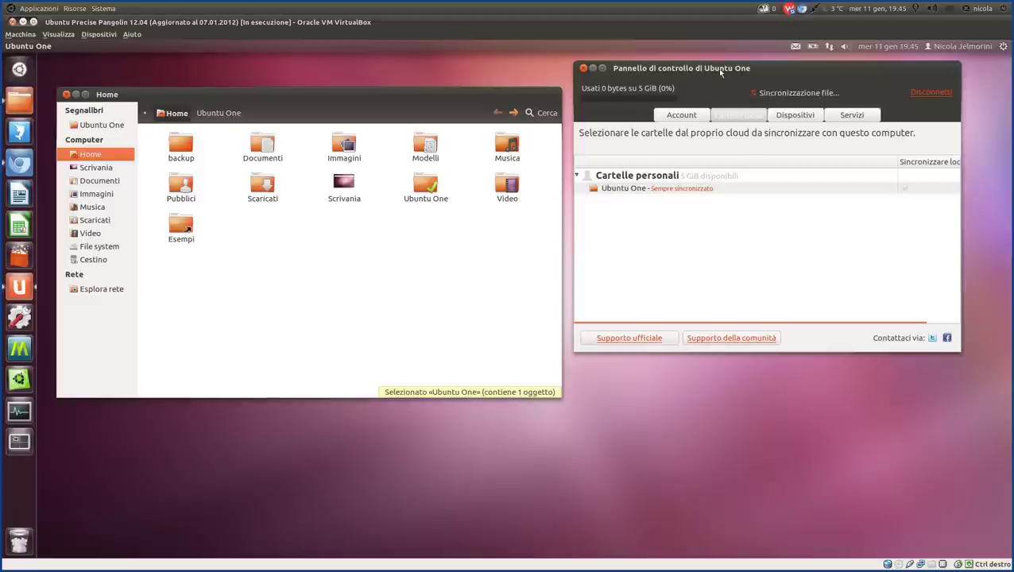
drag(719, 70, 747, 106)
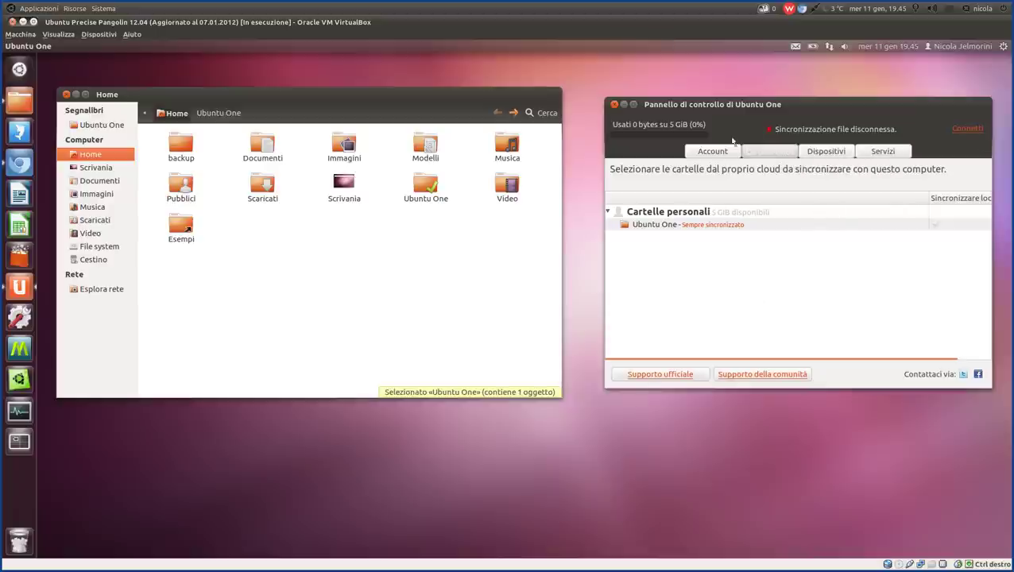
drag(882, 131, 780, 130)
click(790, 130)
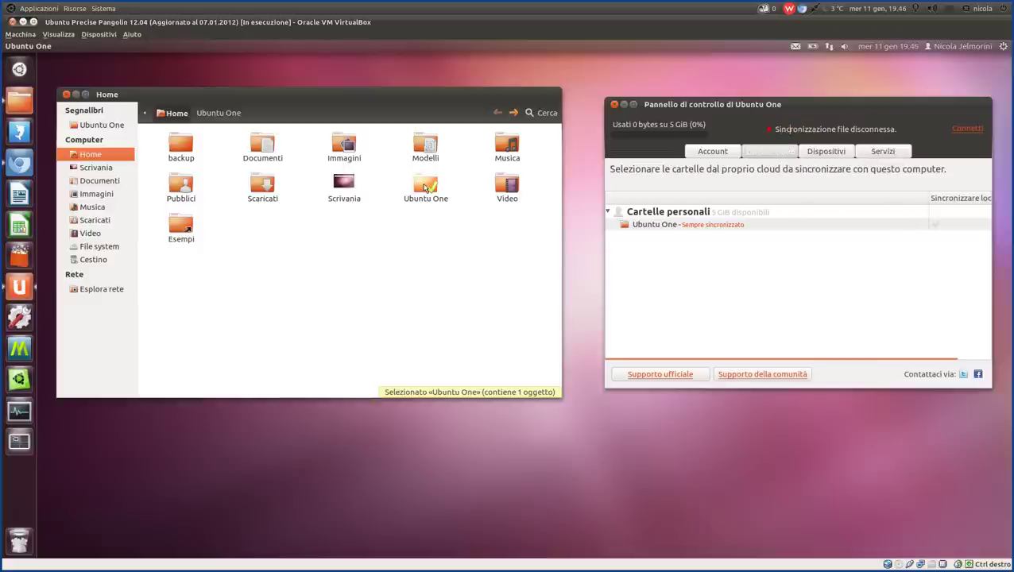
click(441, 196)
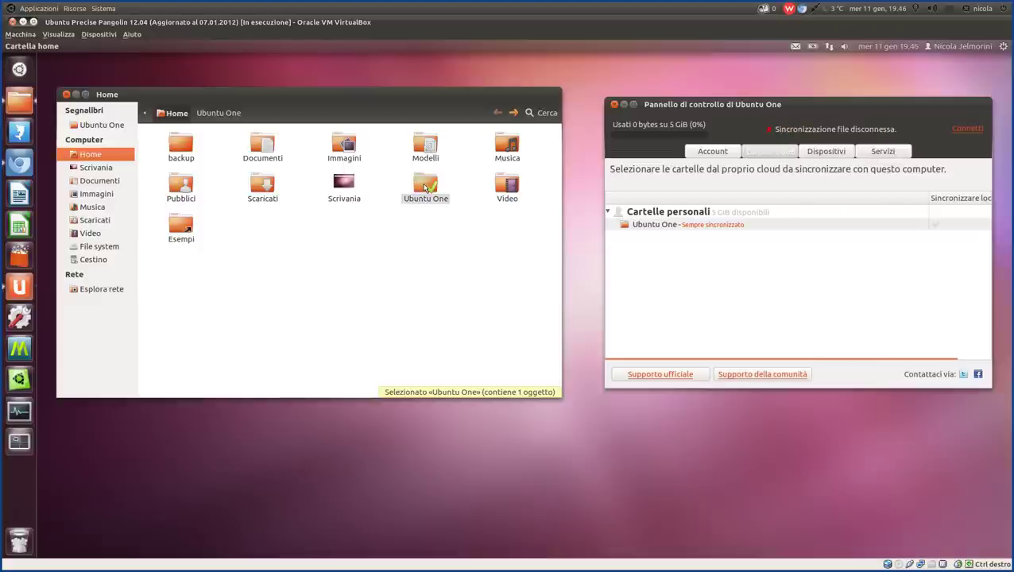
click(827, 155)
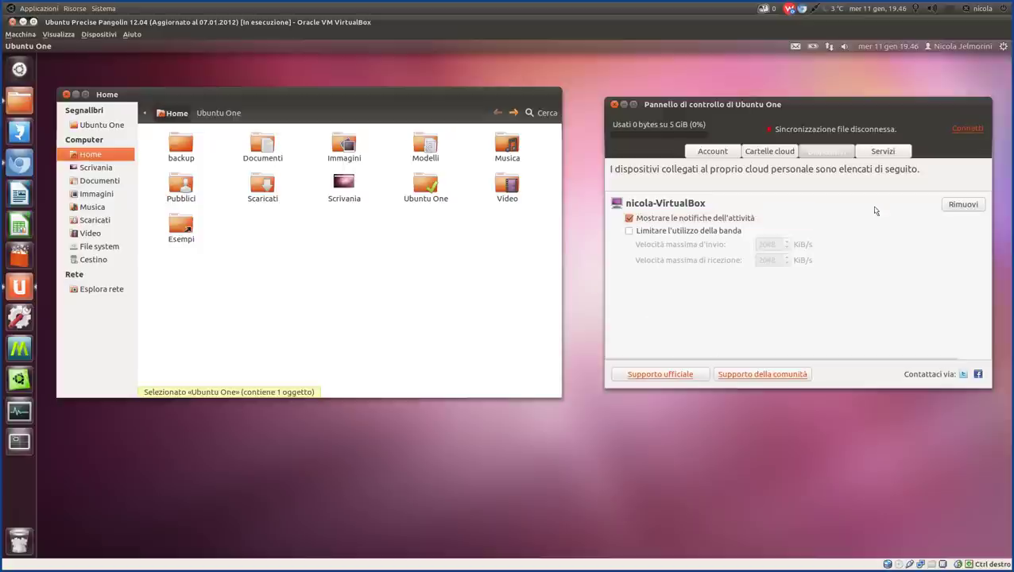
View the Servizi tab, return to Cartelle cloud, then bring Chromium back up.
click(884, 152)
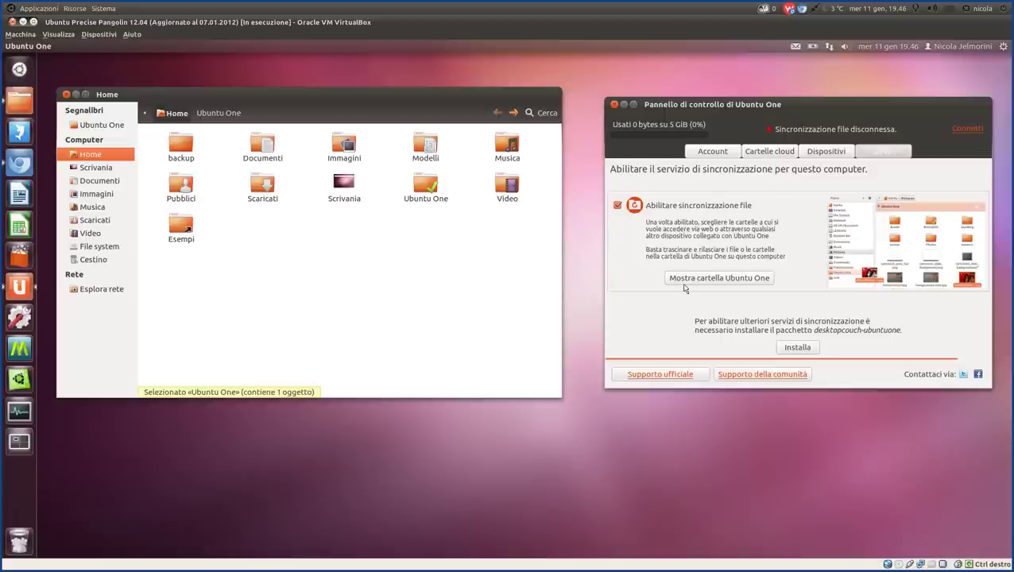
click(768, 153)
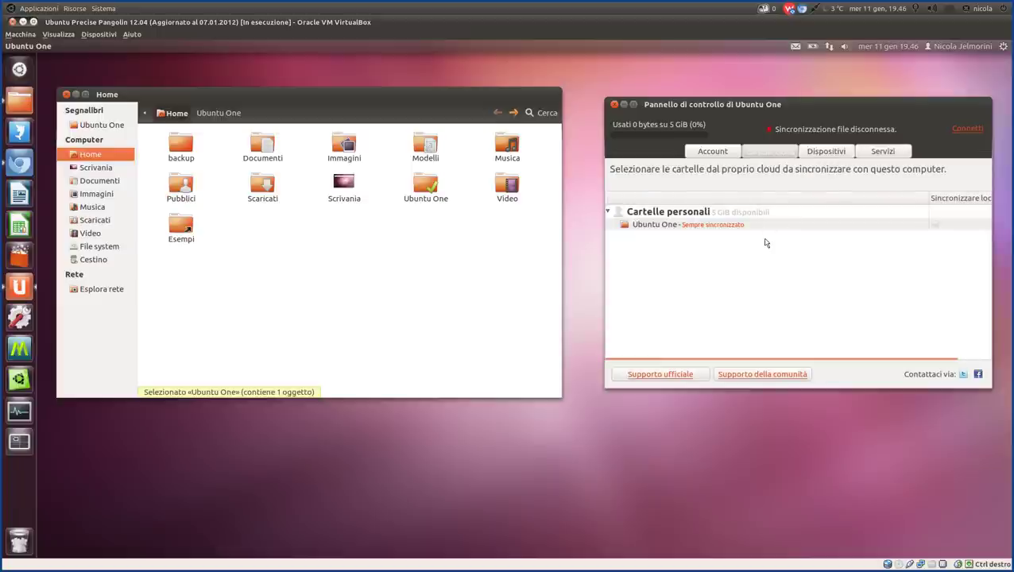
click(21, 165)
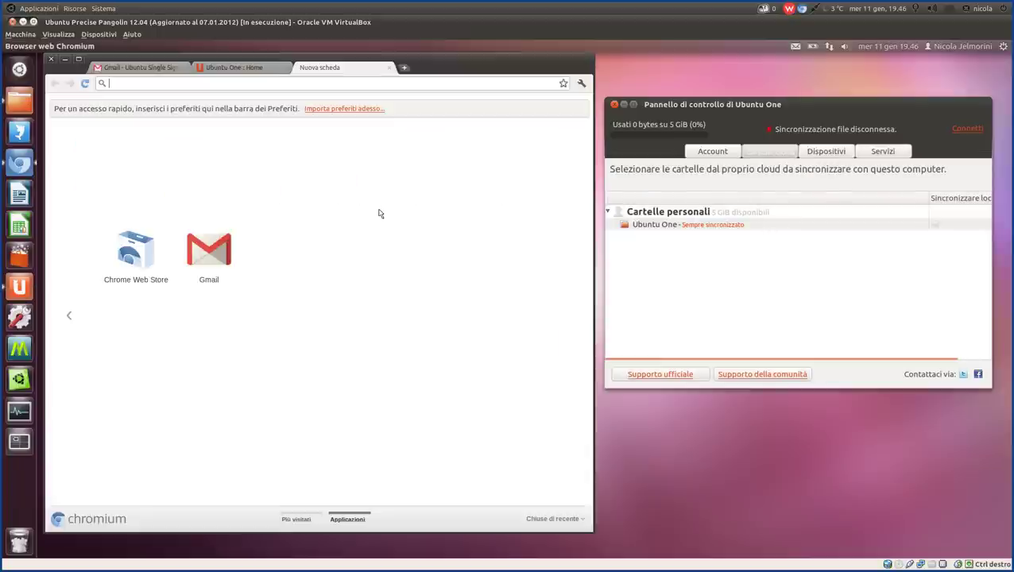
Go to the Ubuntu One login page from its home tab and dismiss the translate bar.
click(245, 70)
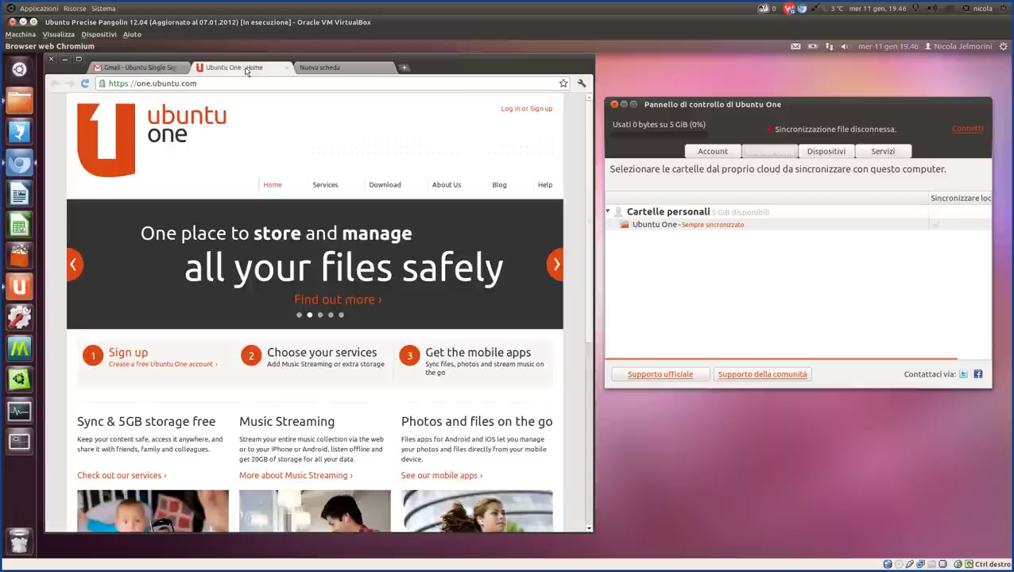
click(514, 111)
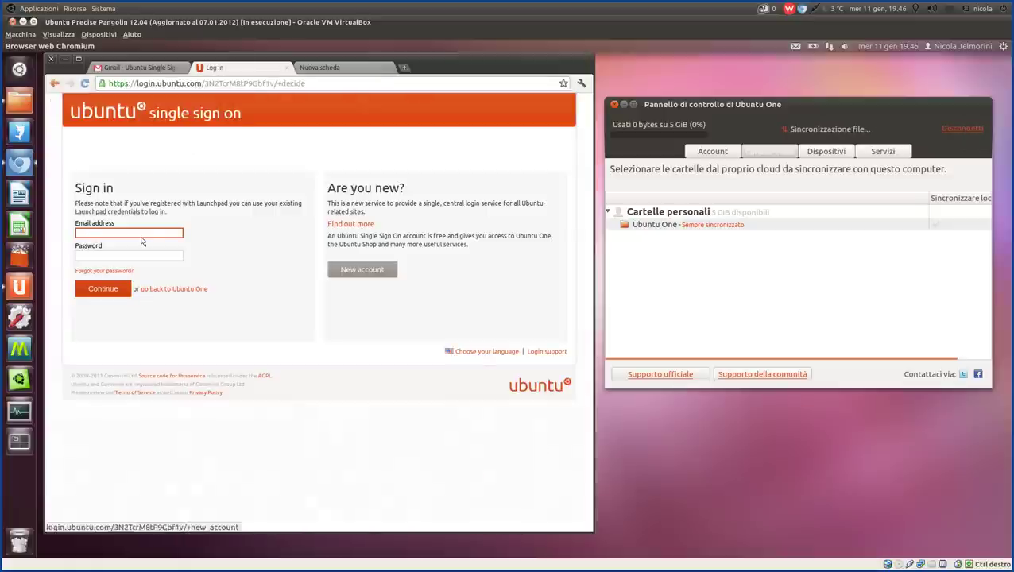
click(133, 253)
click(340, 105)
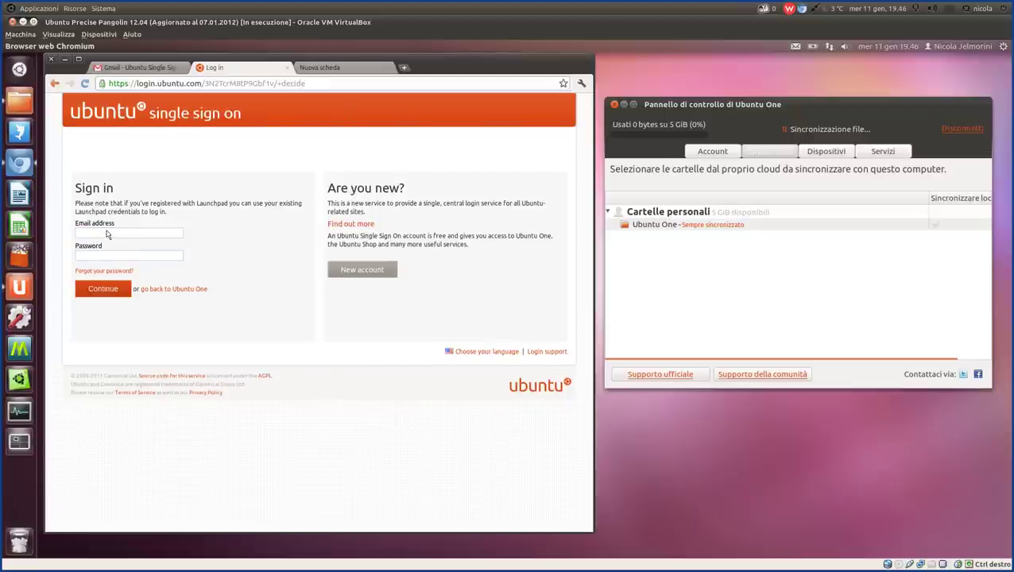
click(109, 233)
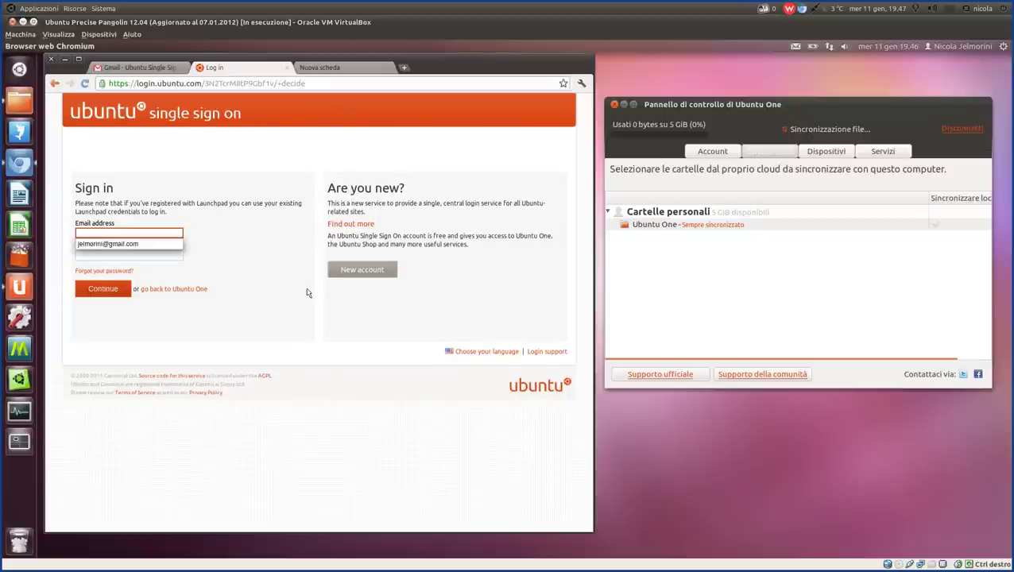
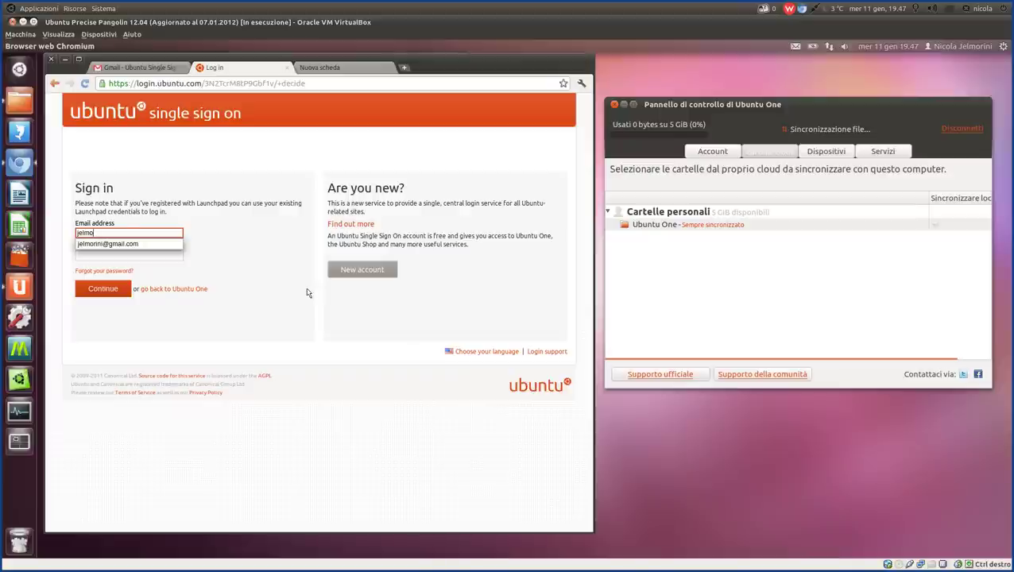
Fill in the account e-mail address, checked against the Gmail message, and the password, then submit the form.
key(Escape)
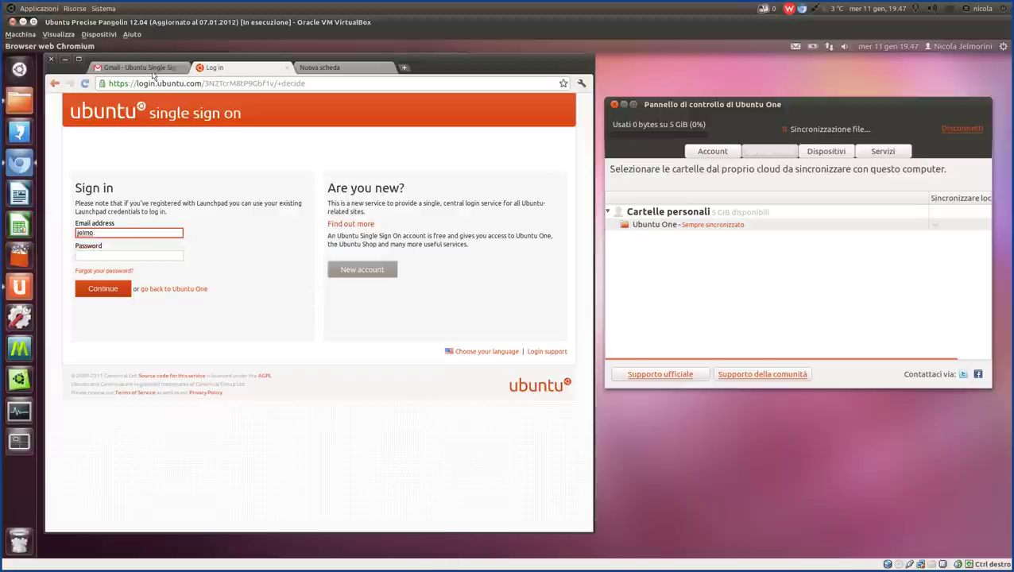
click(149, 69)
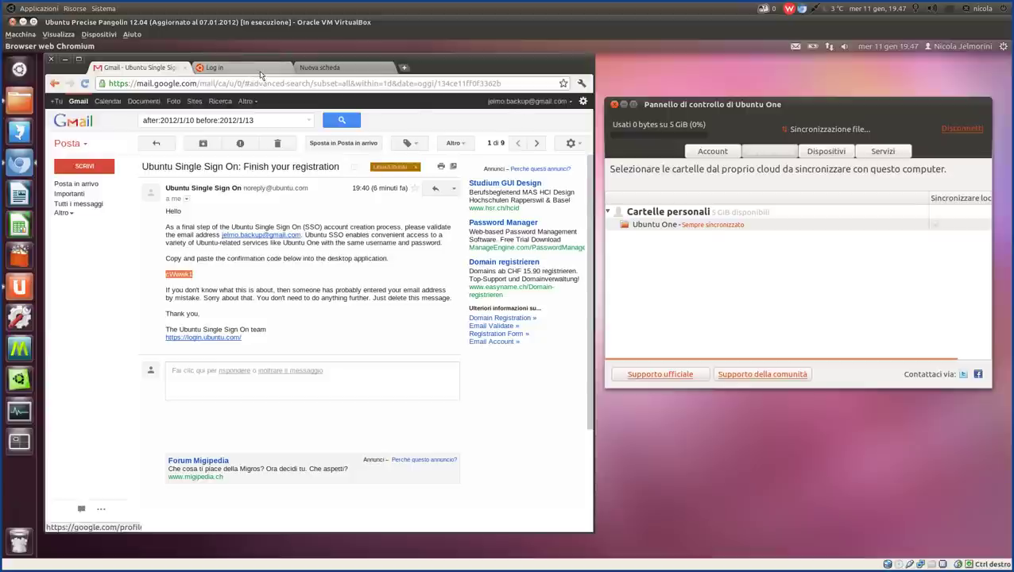
click(259, 74)
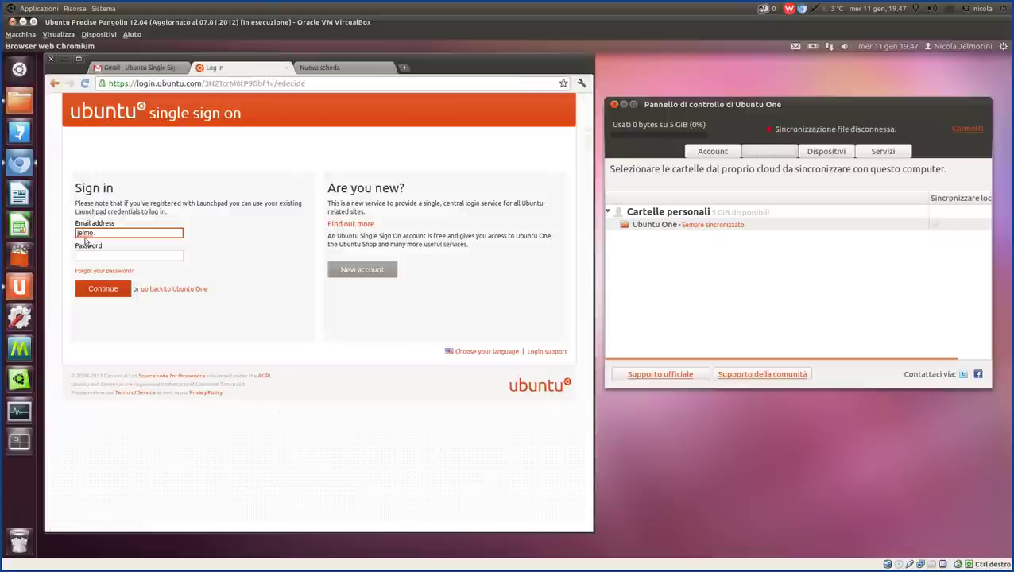
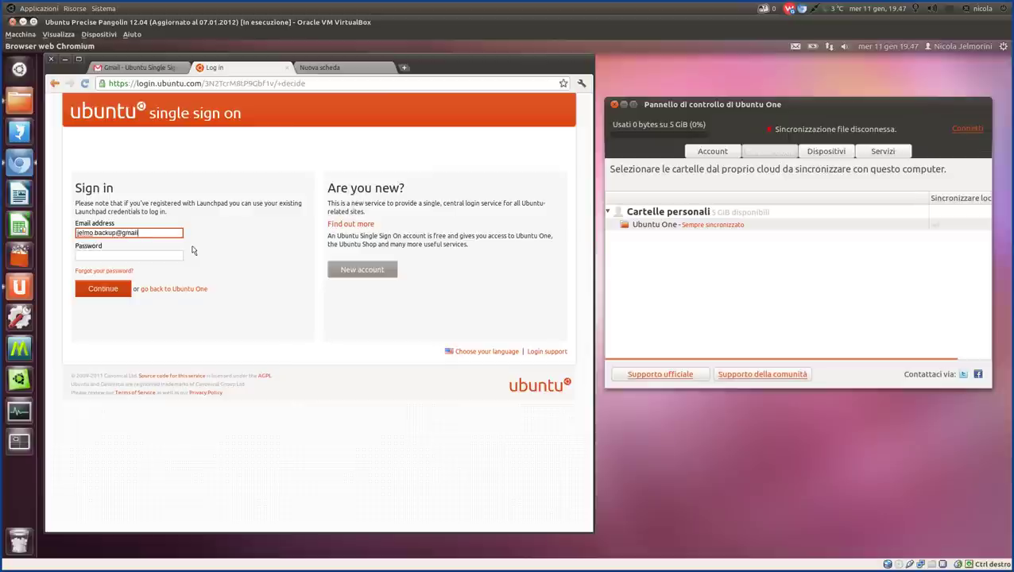
key(Tab)
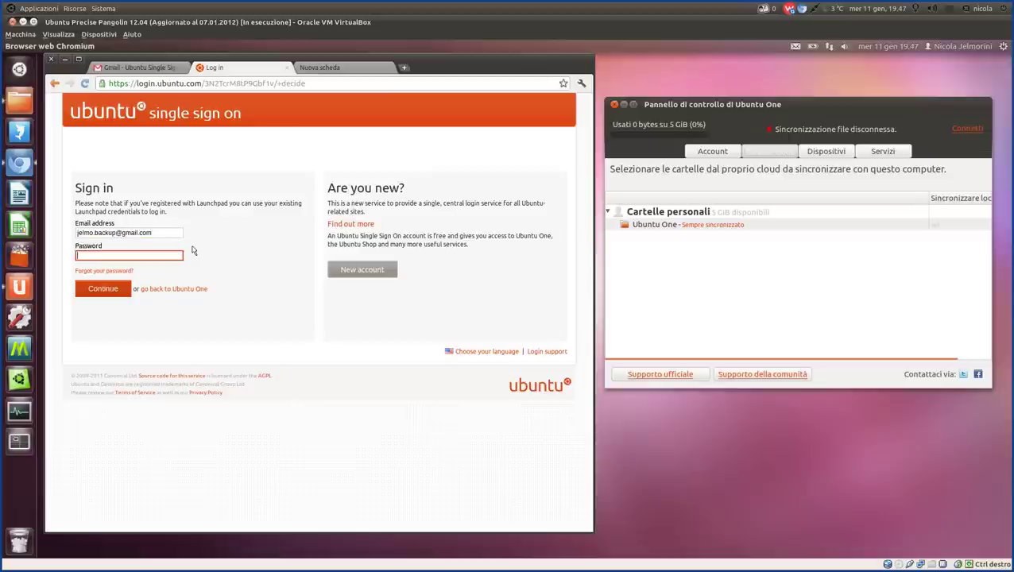
key(BackSpace)
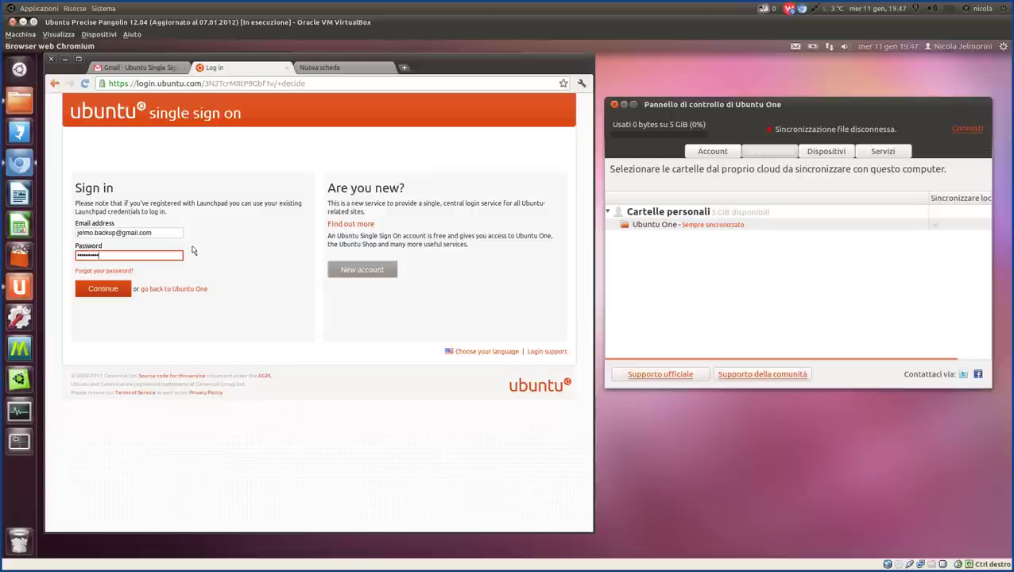
click(111, 291)
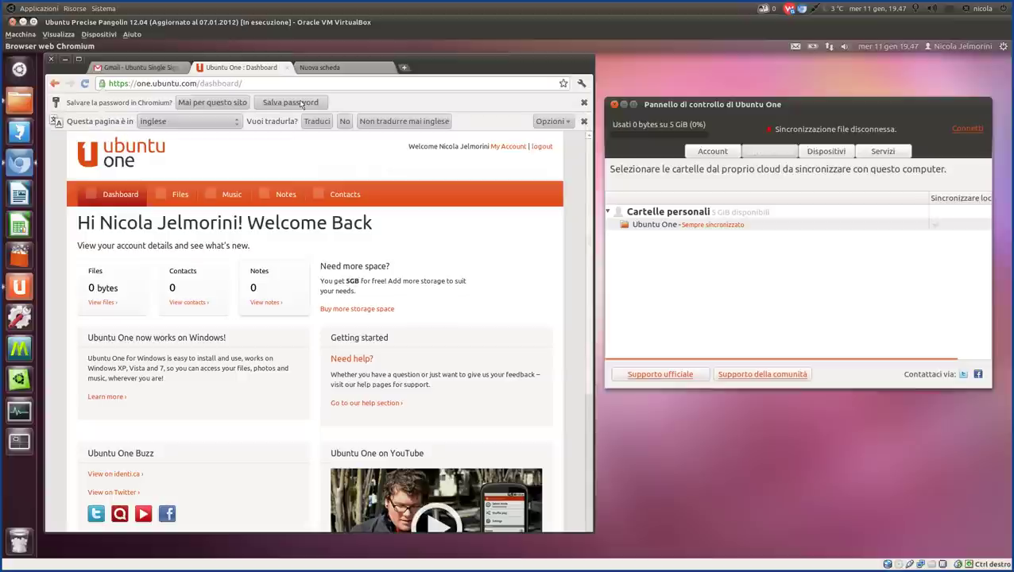
Dismiss Chromium's save-password and translation bars, then select and deselect part of the welcome heading.
click(302, 105)
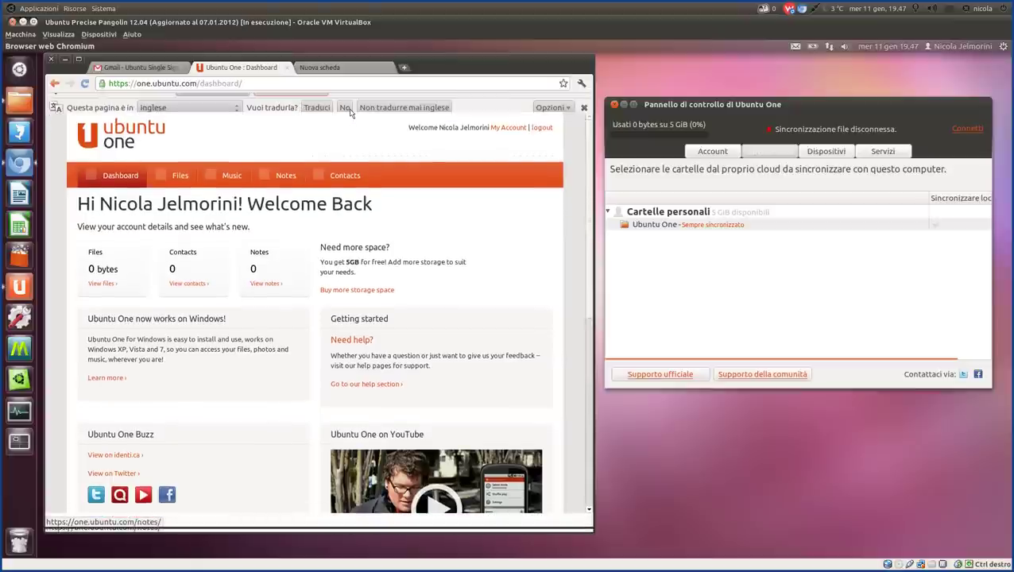
click(346, 108)
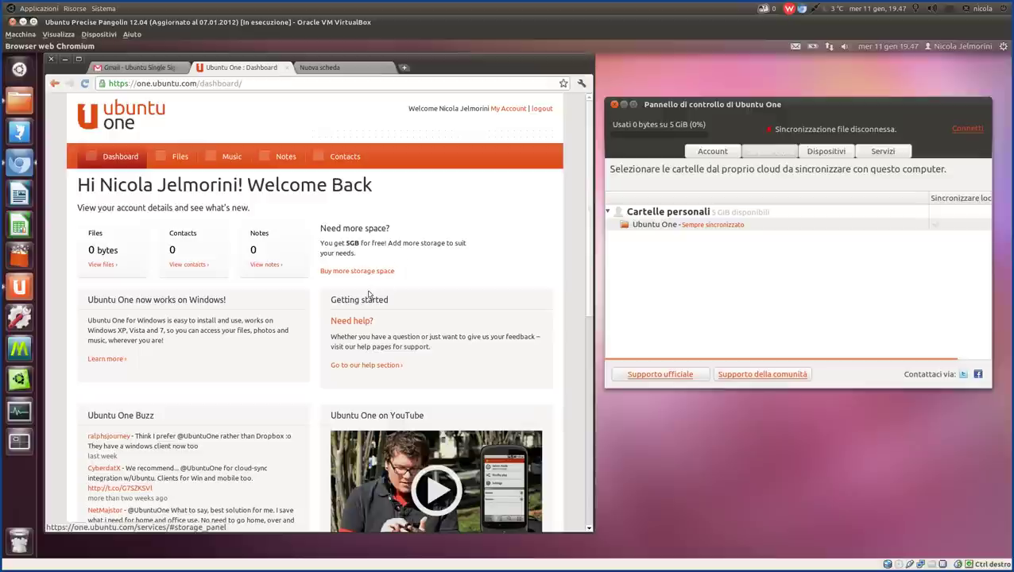
drag(77, 186, 204, 191)
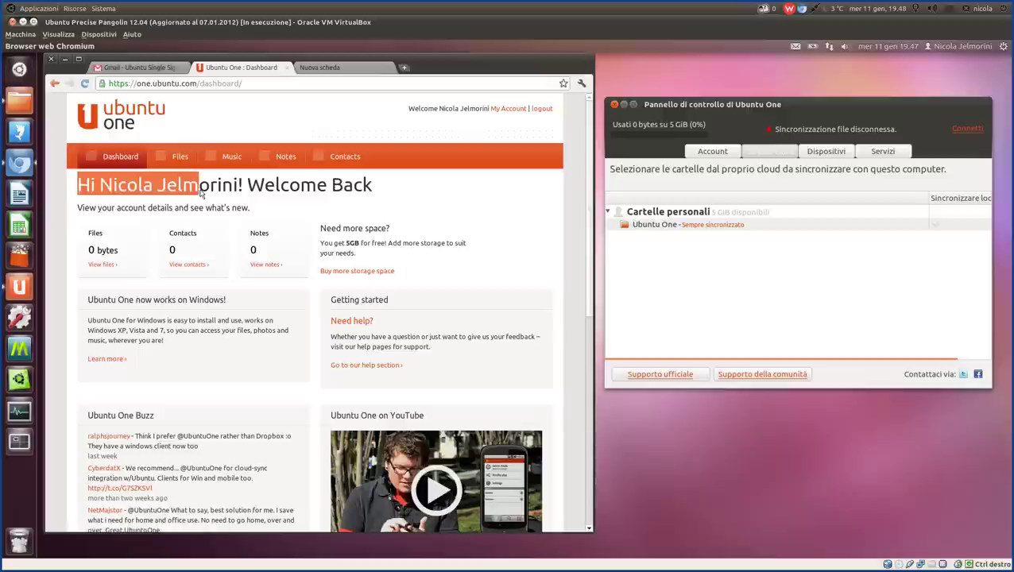
click(204, 192)
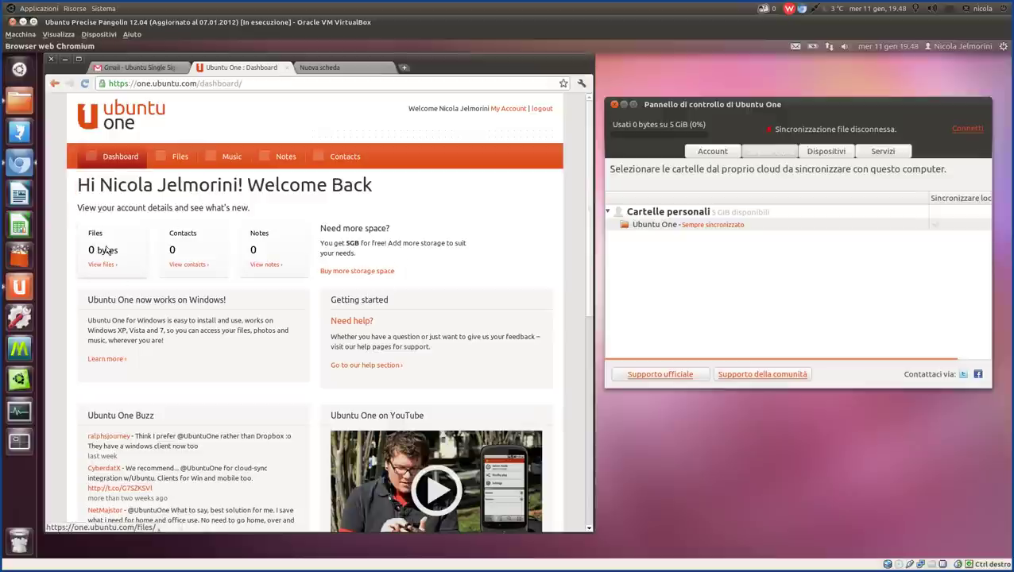
Open the Ubuntu One folder from the Home folder and highlight its disconnected sync status message.
click(19, 99)
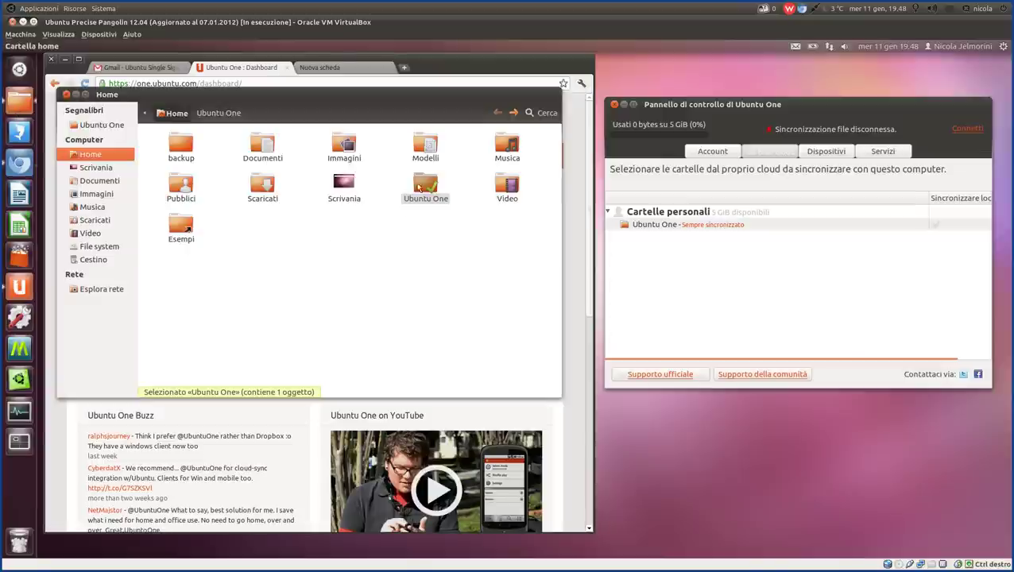
double_click(418, 187)
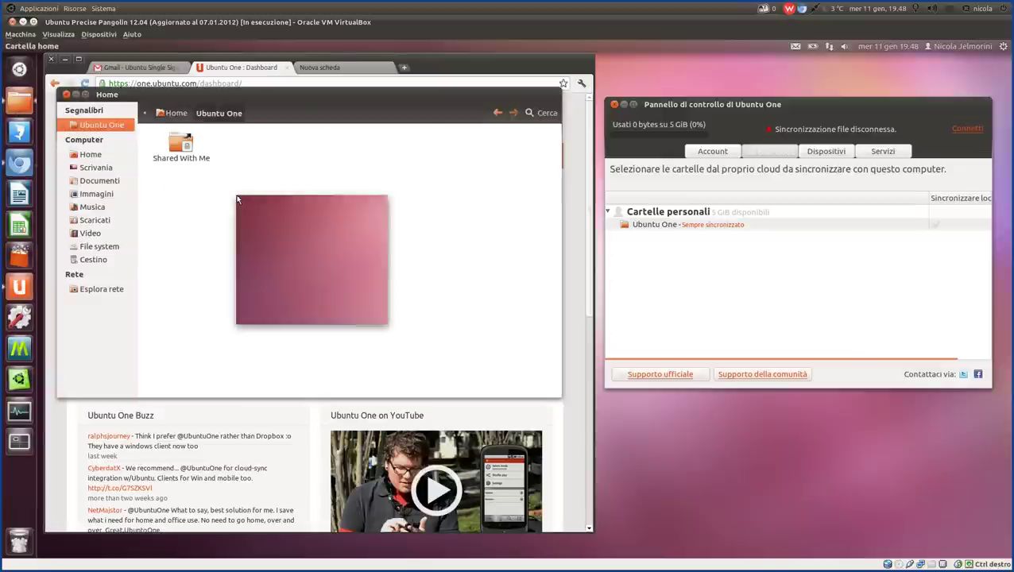
click(719, 228)
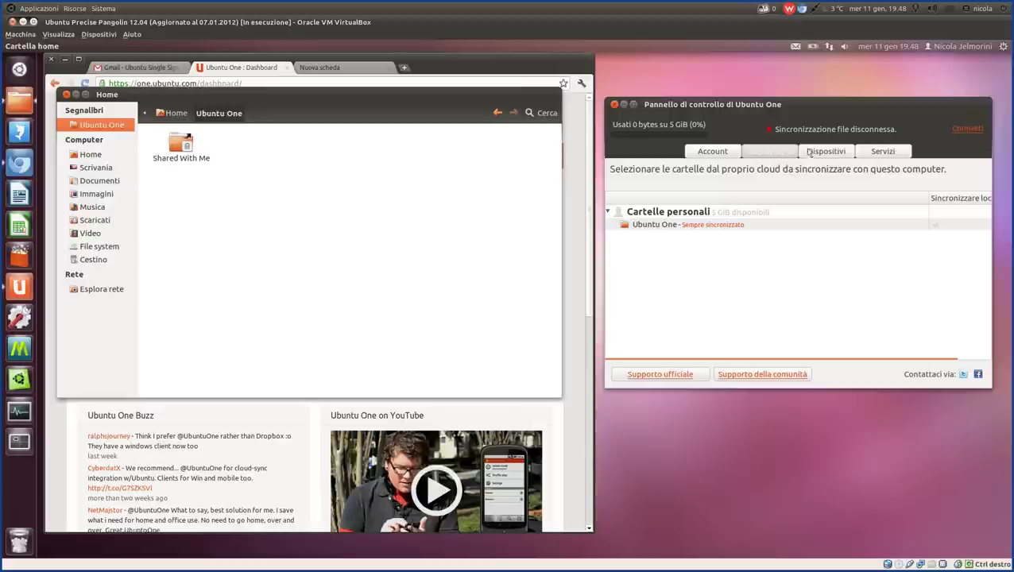
drag(875, 133, 767, 129)
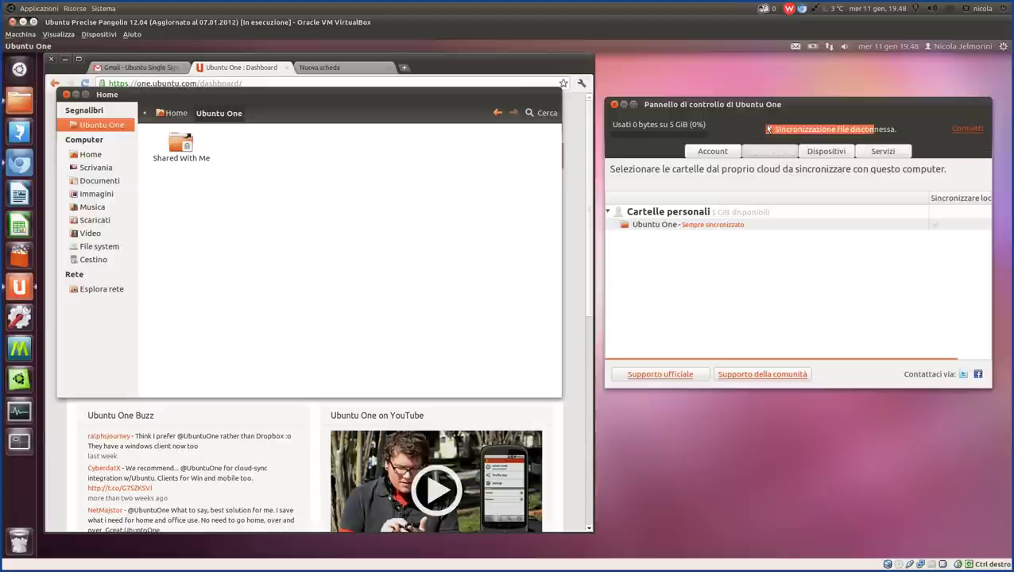
Create an empty document named 'Nuovo documento' in the Ubuntu One folder and select it.
right_click(317, 180)
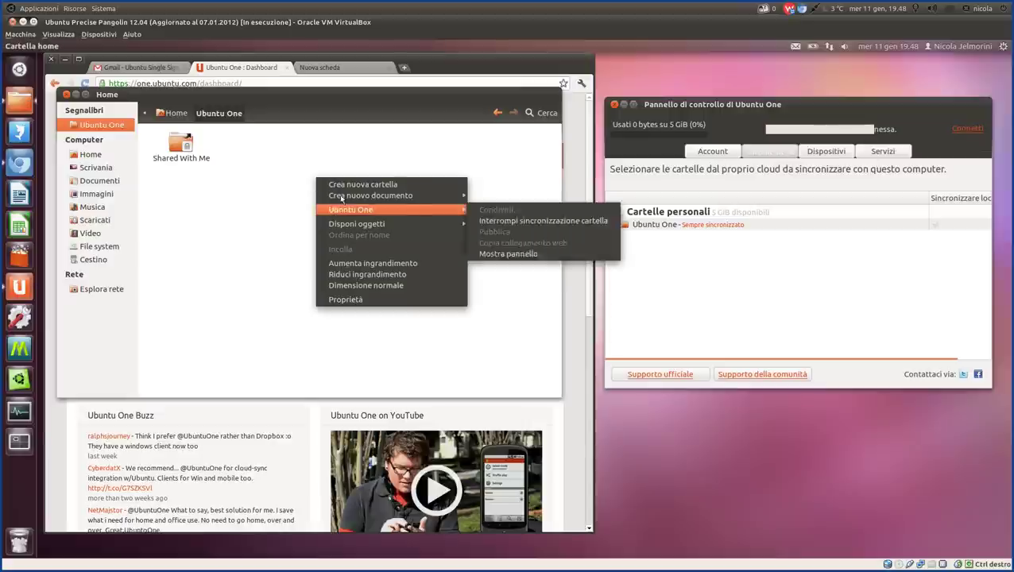
mouse_move(461, 196)
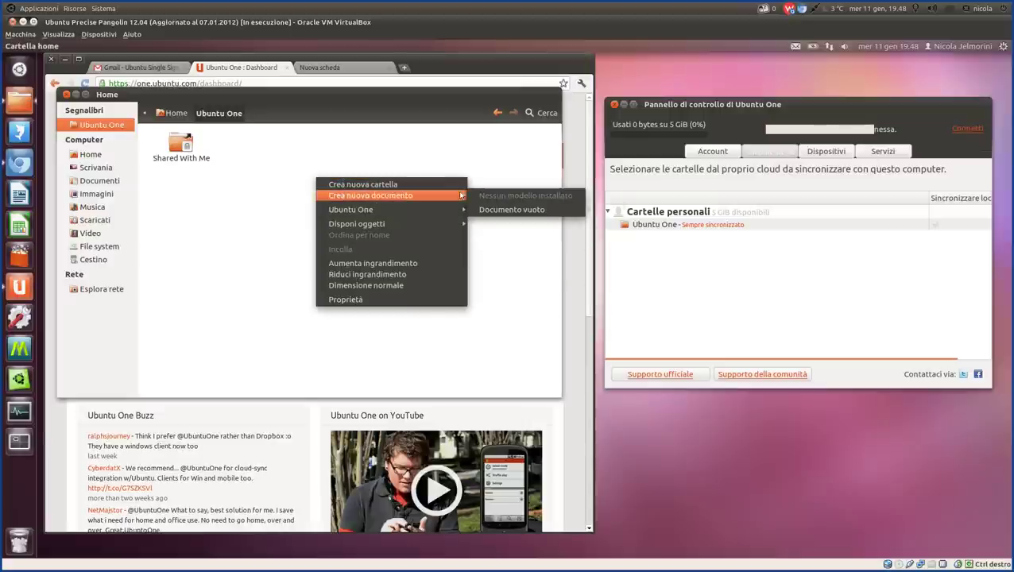
click(490, 211)
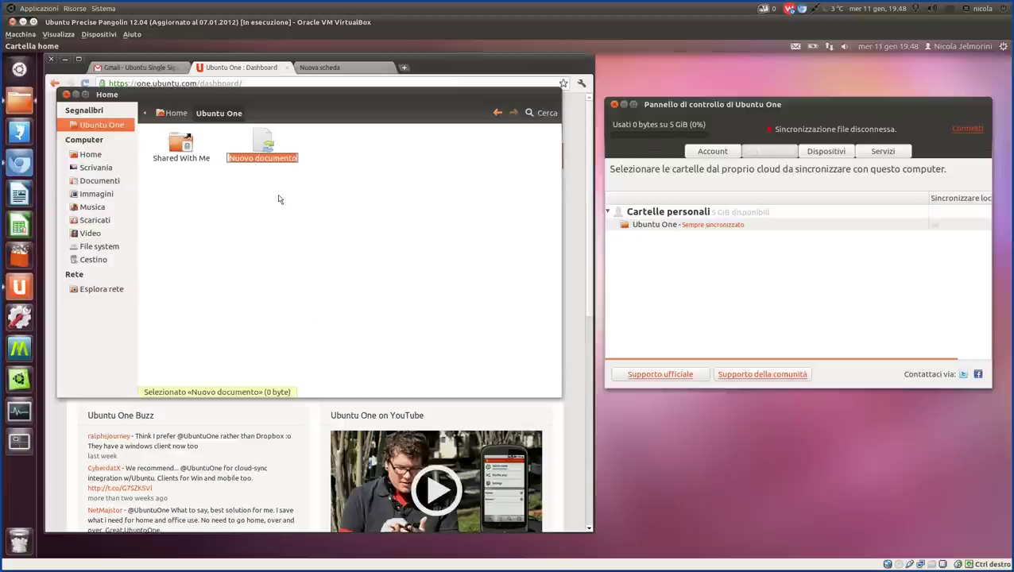
click(287, 188)
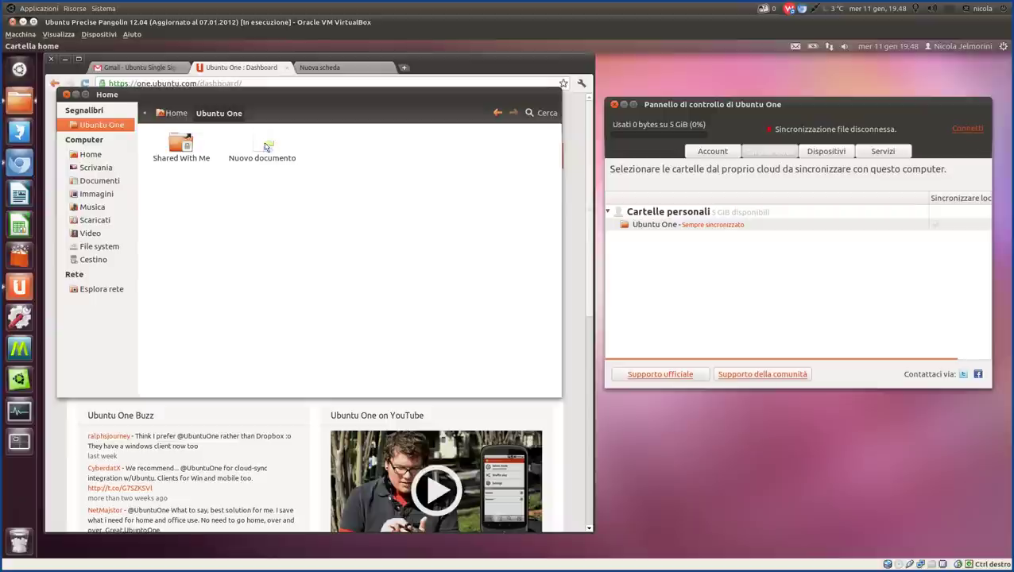
click(267, 147)
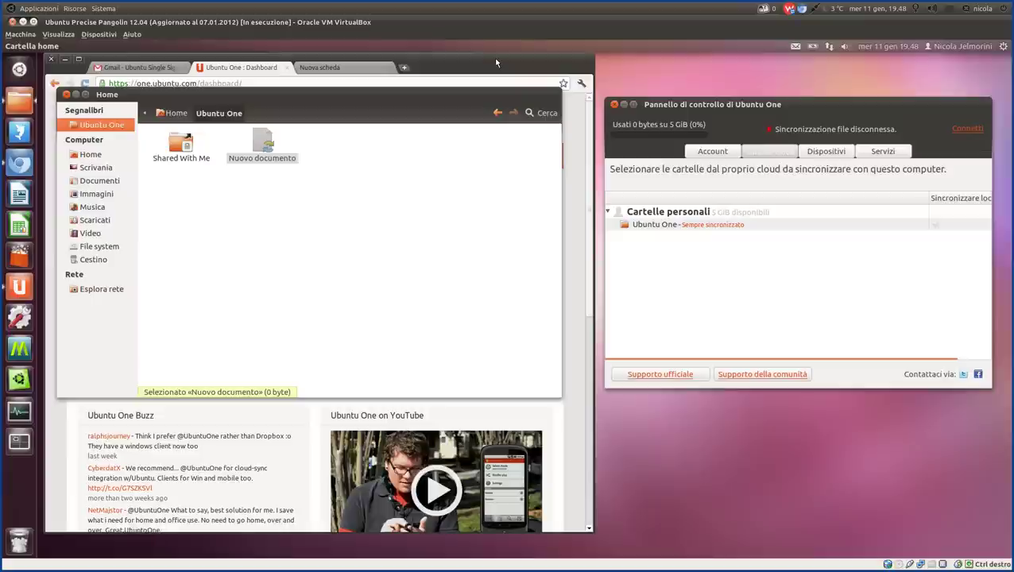
Switch back to Chromium and go to the Ubuntu One Files section.
click(494, 59)
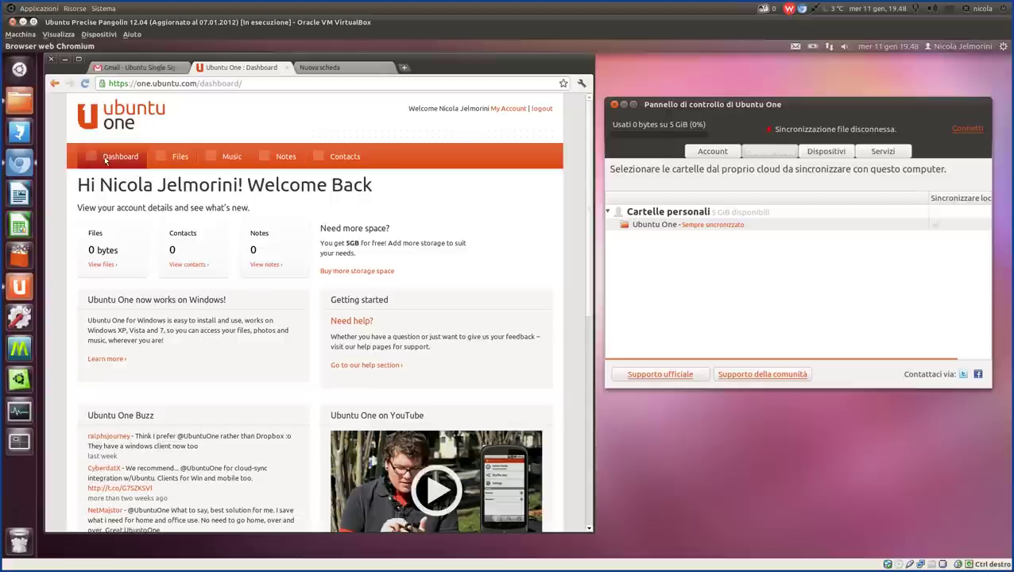
click(173, 158)
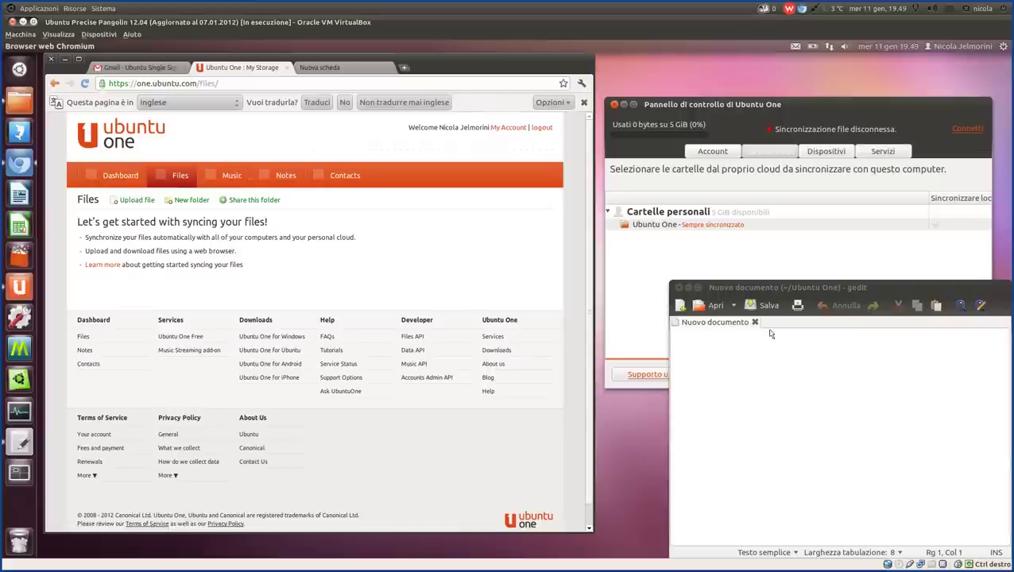
Write 'Riga di test' in Nuovo documento, save it, and close gedit.
click(769, 354)
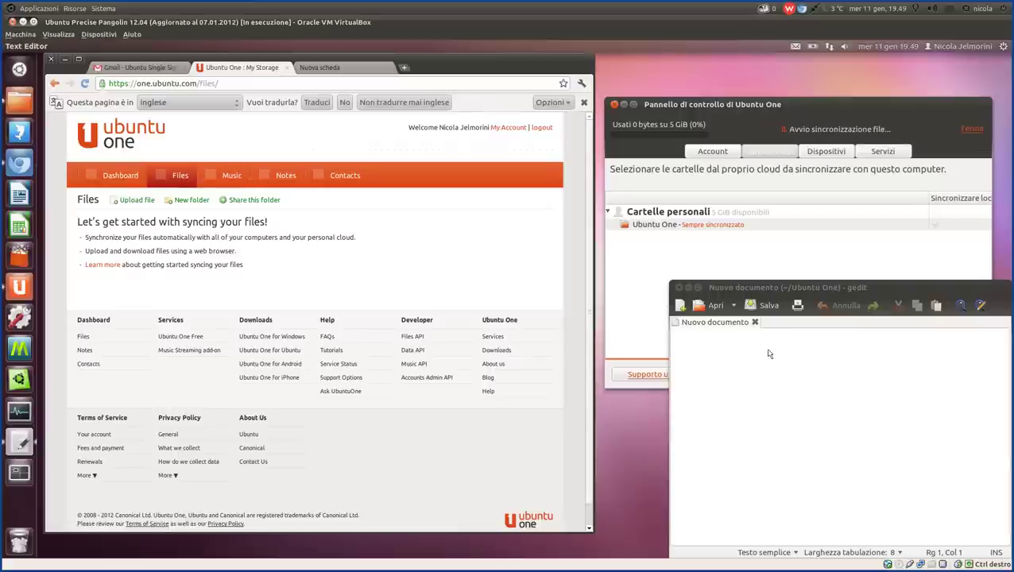
text(Riga di testo)
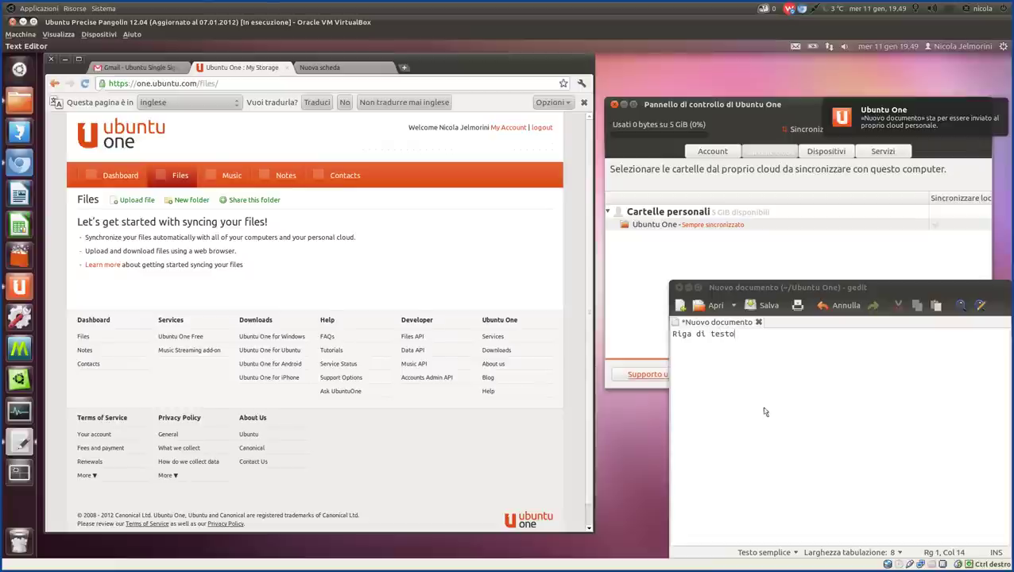
click(771, 306)
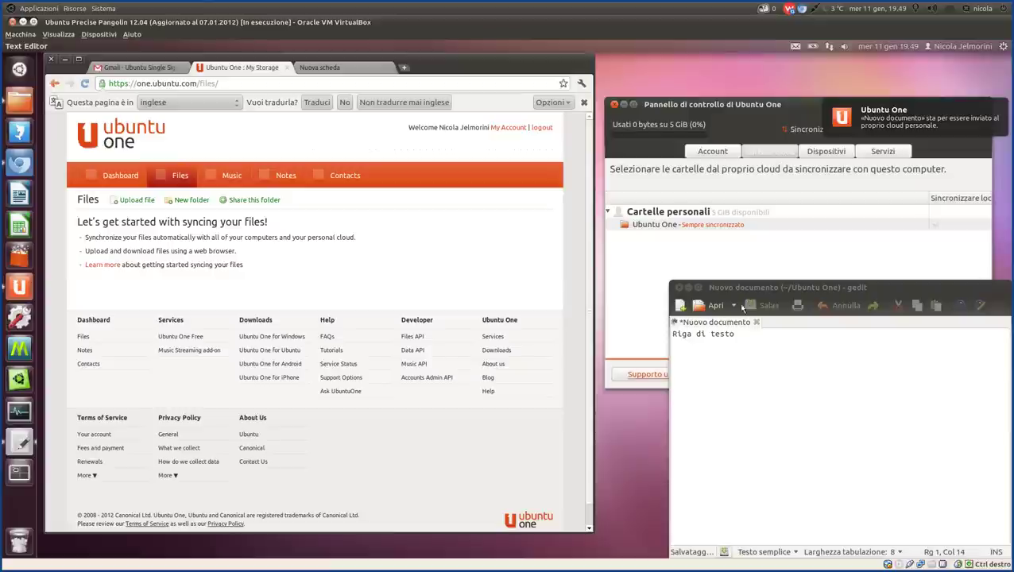
click(678, 289)
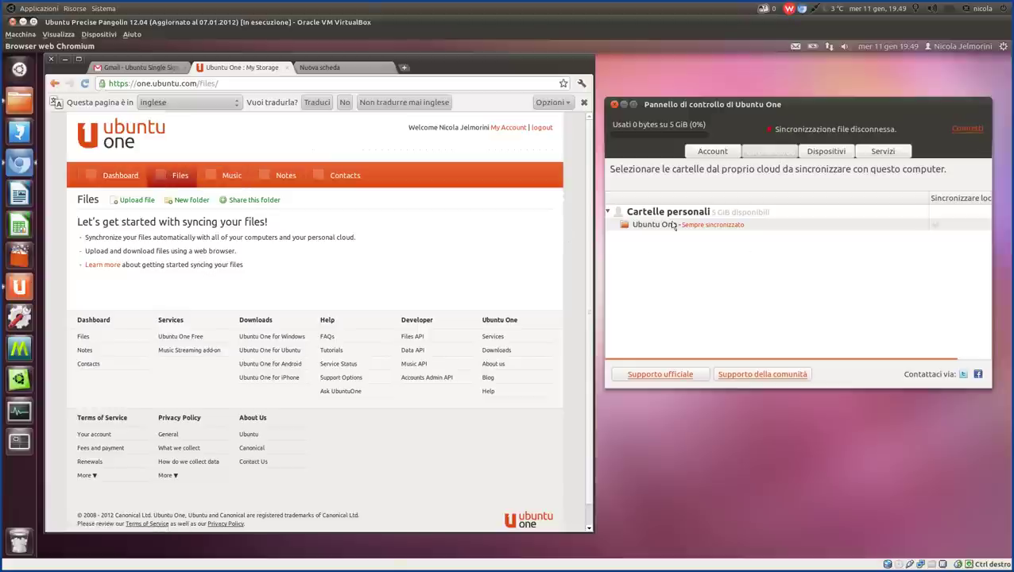
Visit the Music, Notes and Contacts sections of the Ubuntu One dashboard in turn.
click(230, 175)
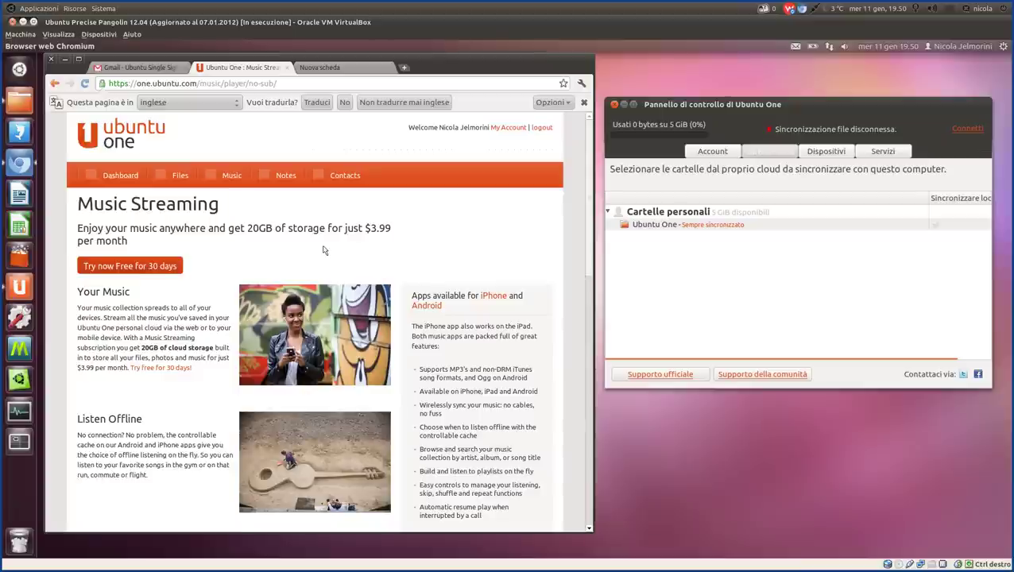
click(287, 178)
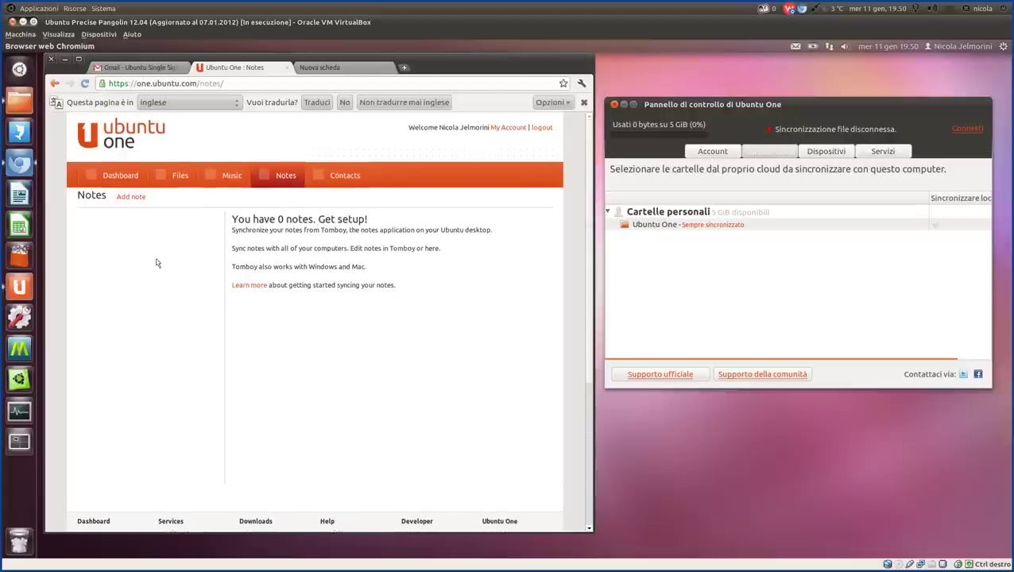
click(343, 175)
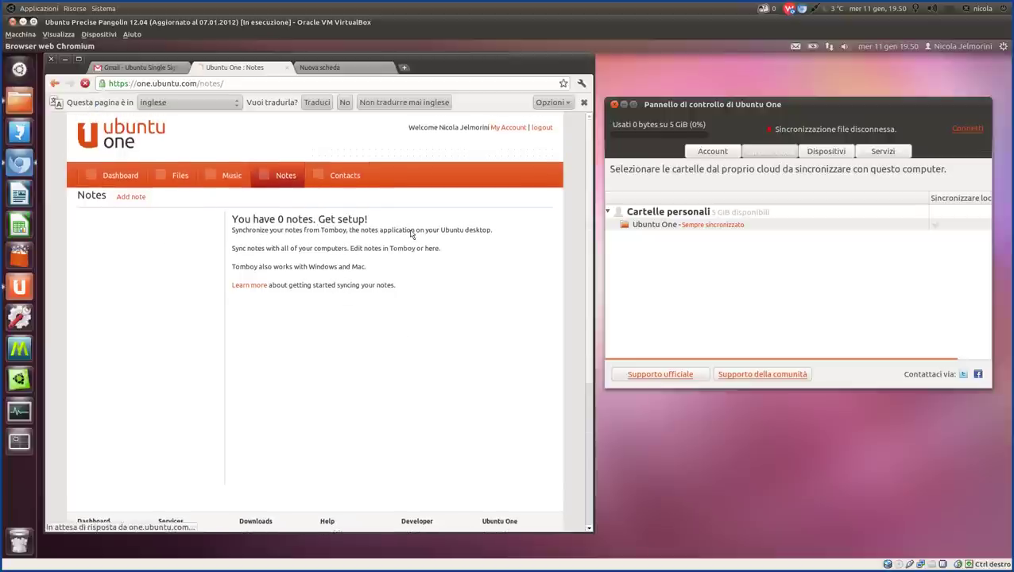